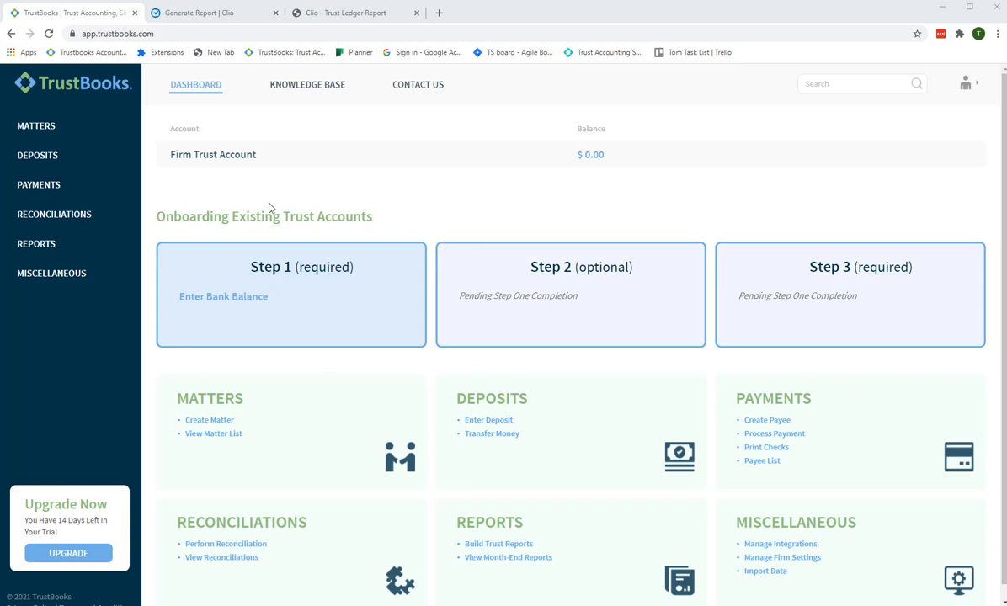
Sync the practice management software with Clio from the integrations settings and allow TrustBooks access to the Clio account
double_click(836, 525)
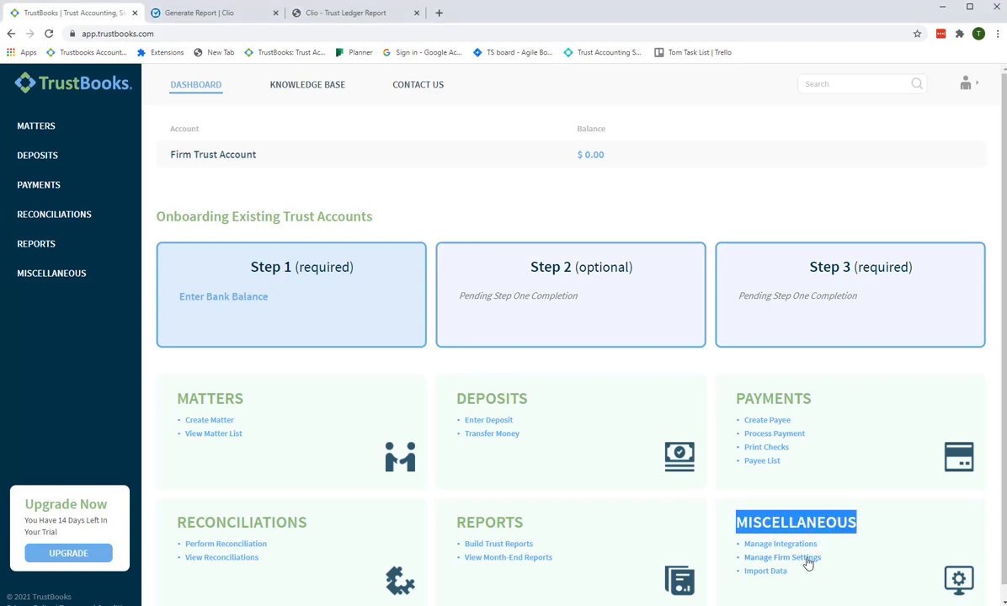
left_click(779, 545)
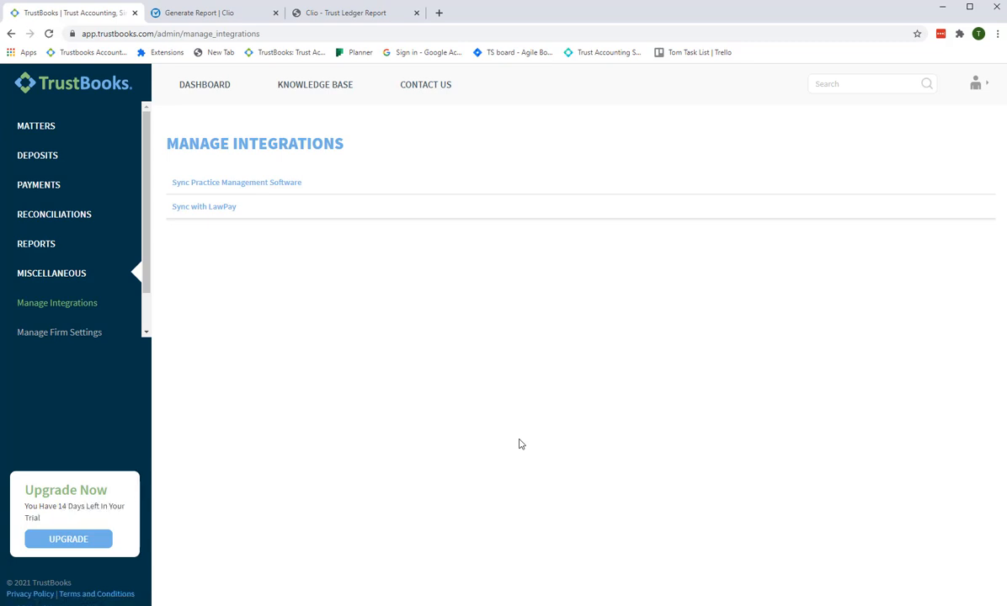
left_click(205, 185)
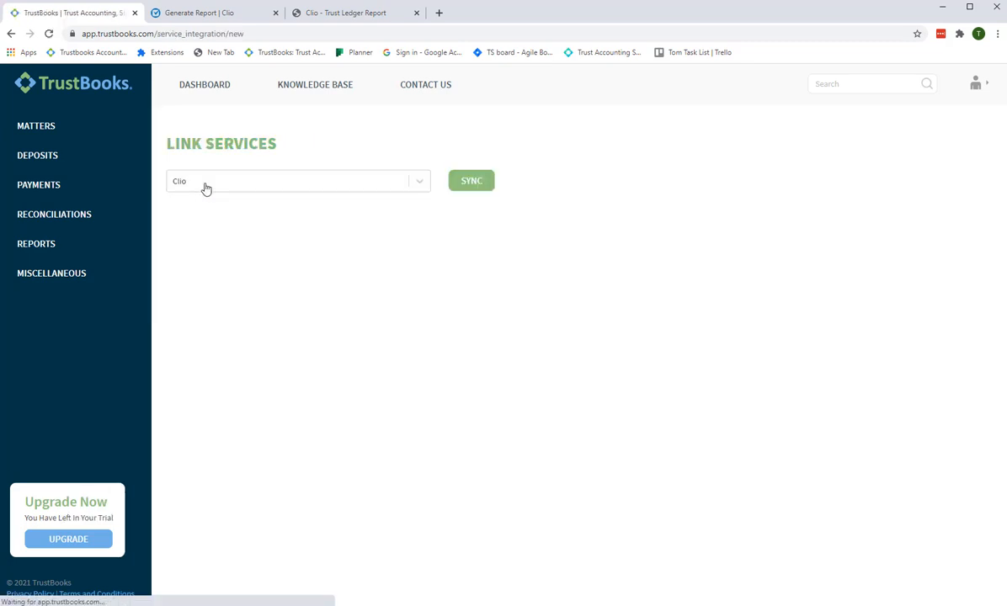
left_click(484, 191)
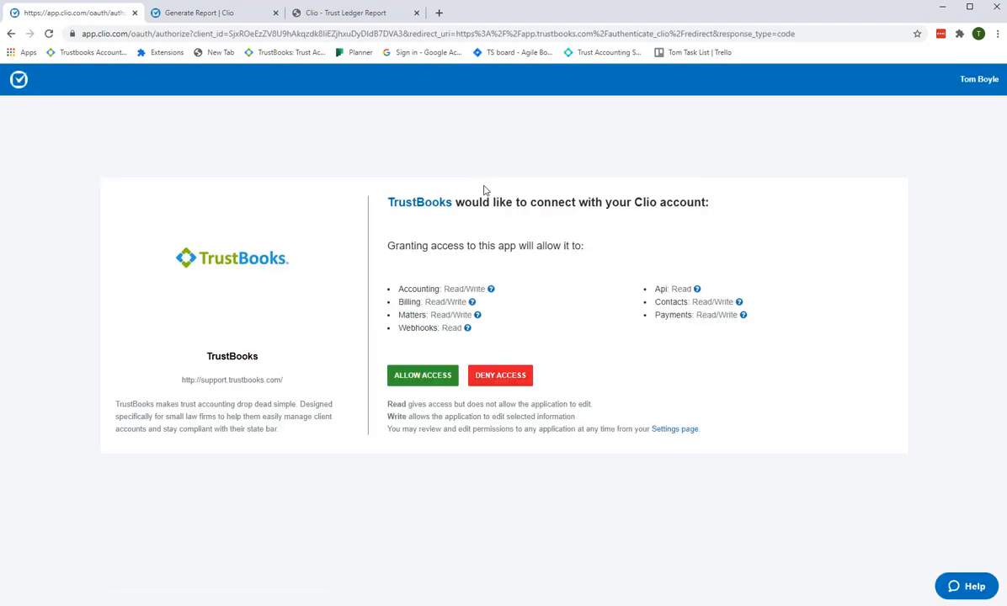
left_click(418, 382)
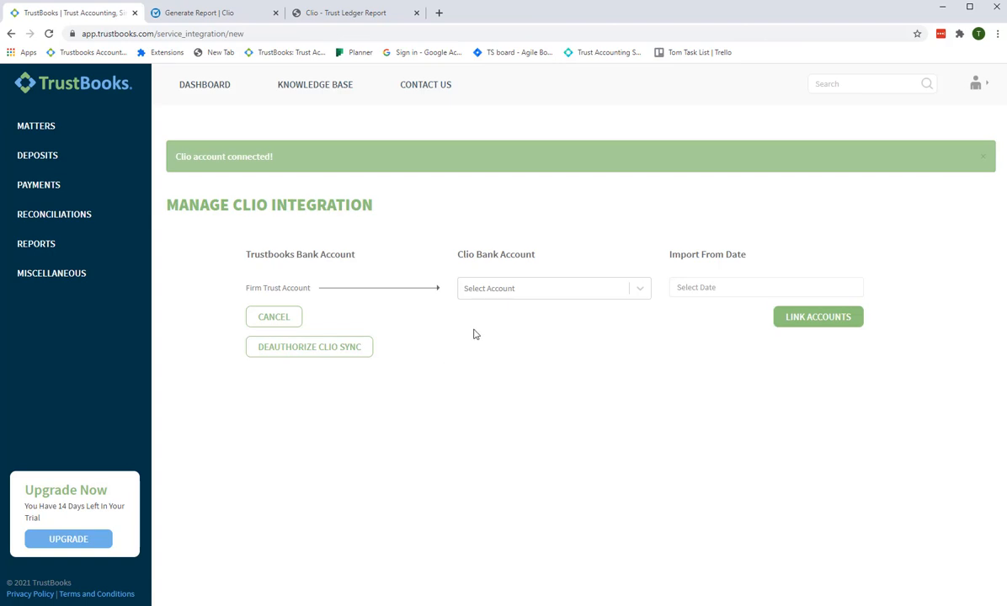
Link the TrustBooks Firm Trust Account to Clio's Firm Trust Account with an import-from date of 12/31/2019
left_click(510, 292)
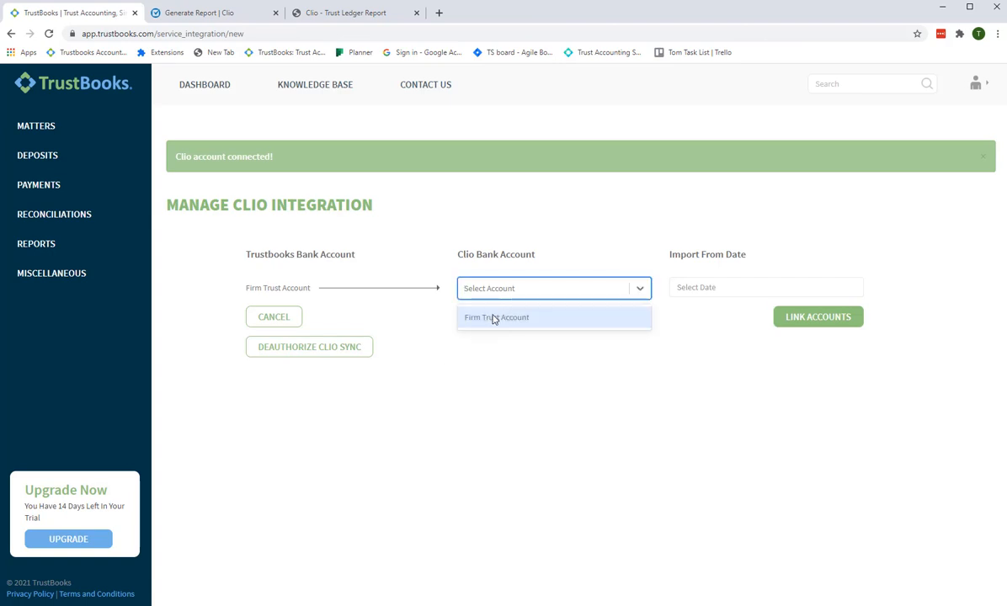
left_click(495, 318)
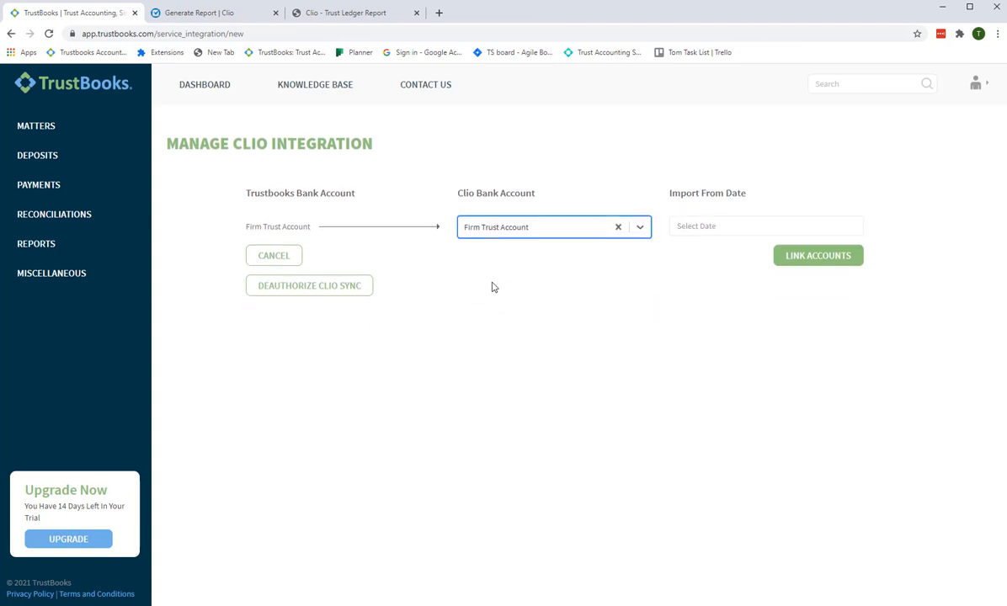
left_click(701, 228)
type("12/")
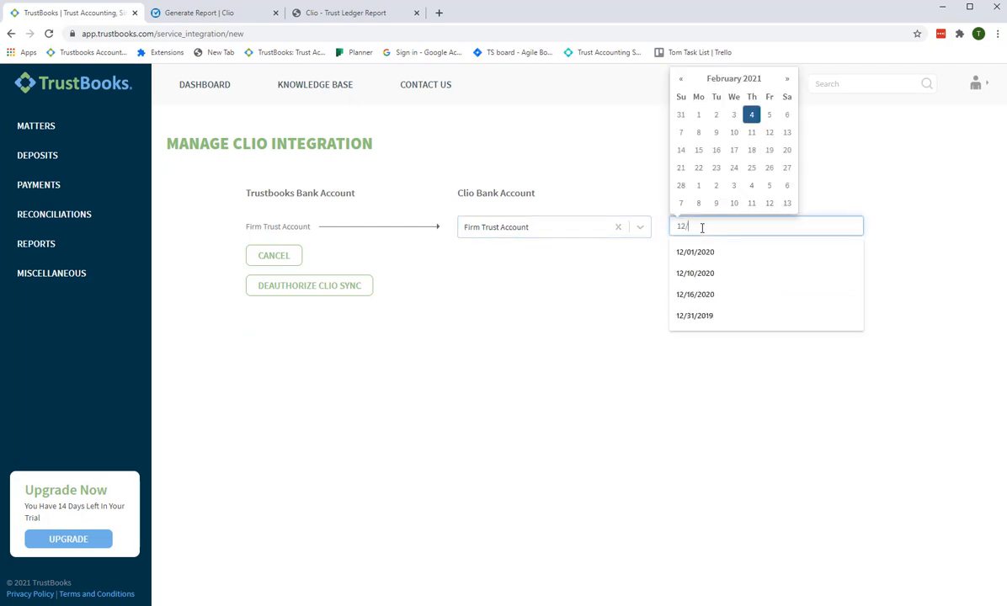
type("31/201")
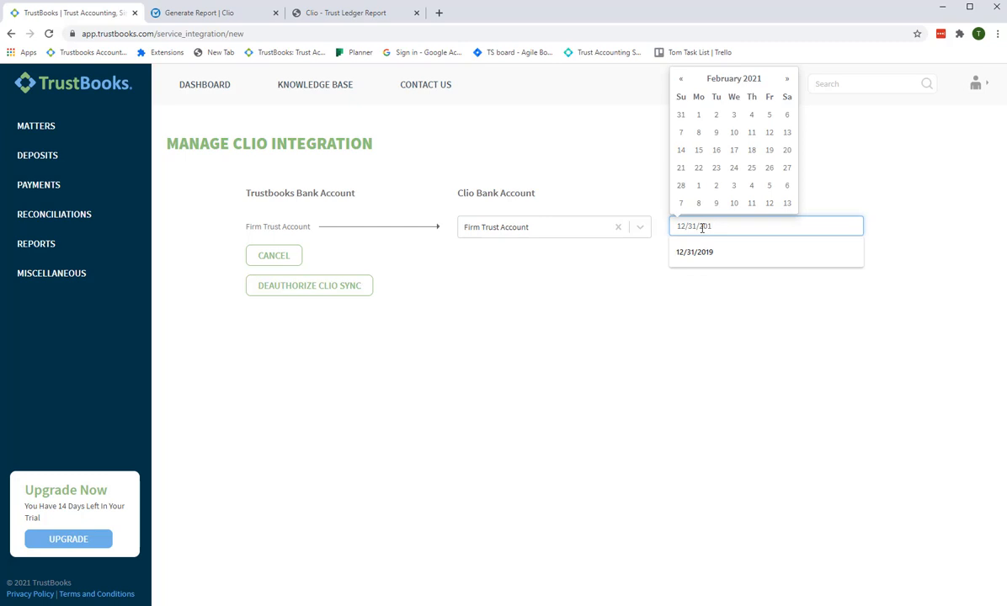
type("9")
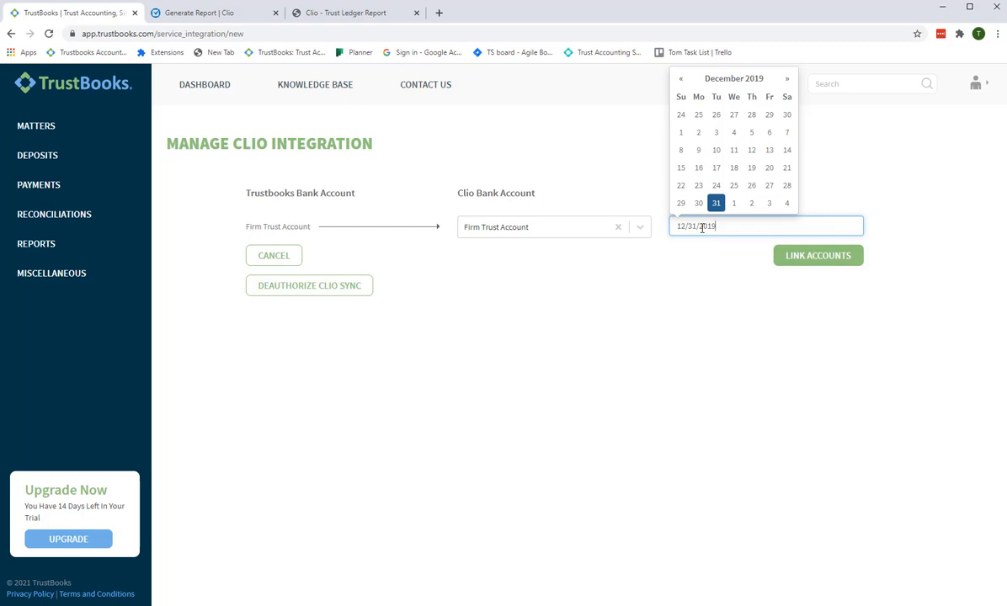
left_click(694, 285)
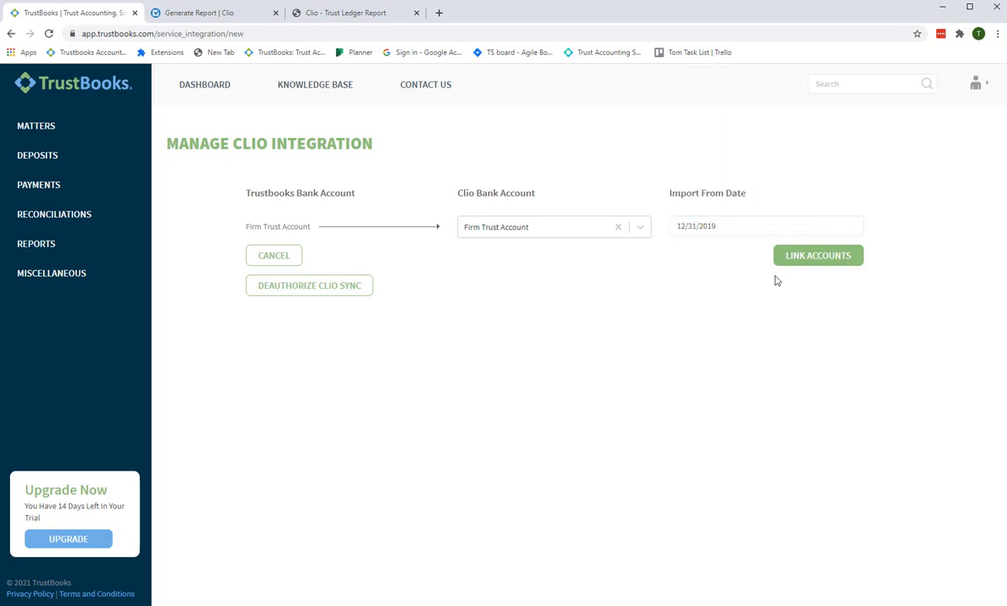
left_click(813, 260)
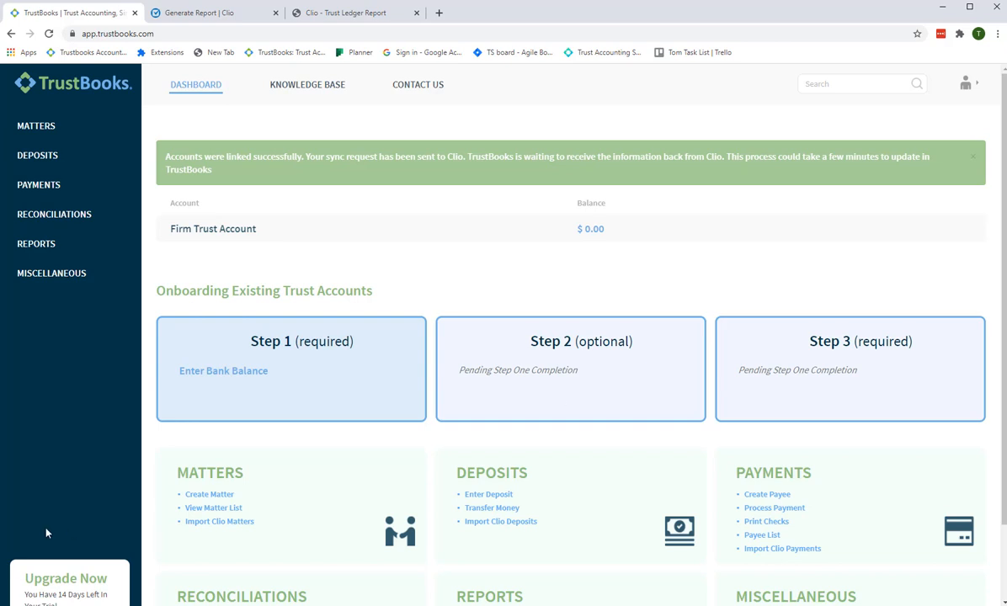
Import all listed Clio matters as new matters
scroll(275, 476, "down", 1)
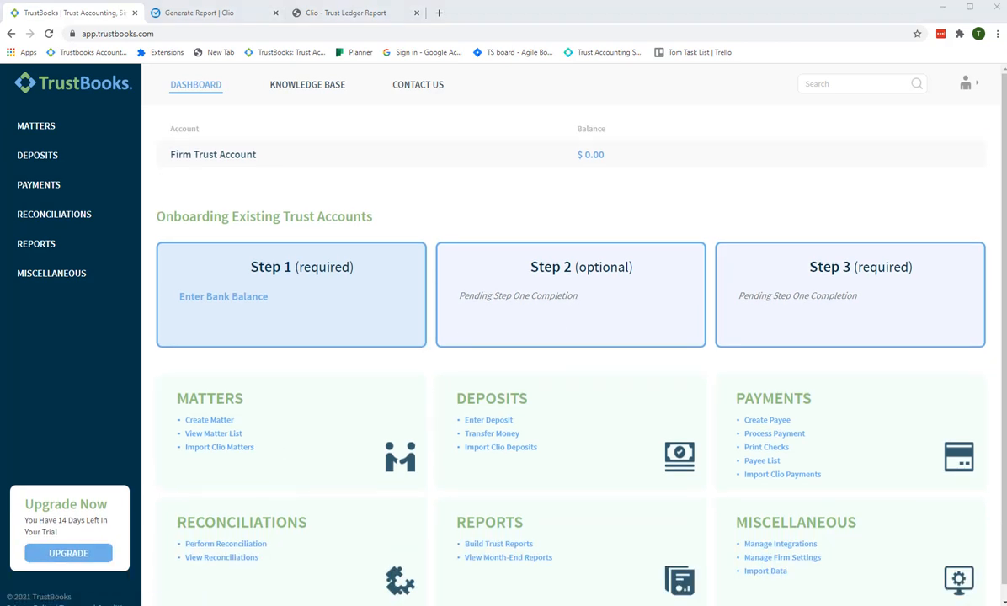
left_click(219, 448)
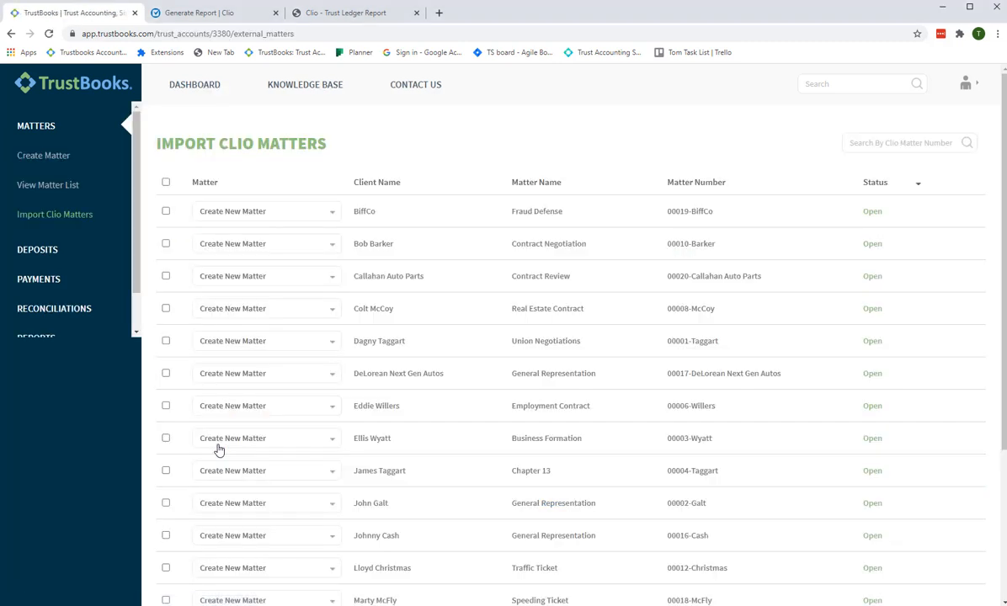
left_click_drag(334, 165, 878, 189)
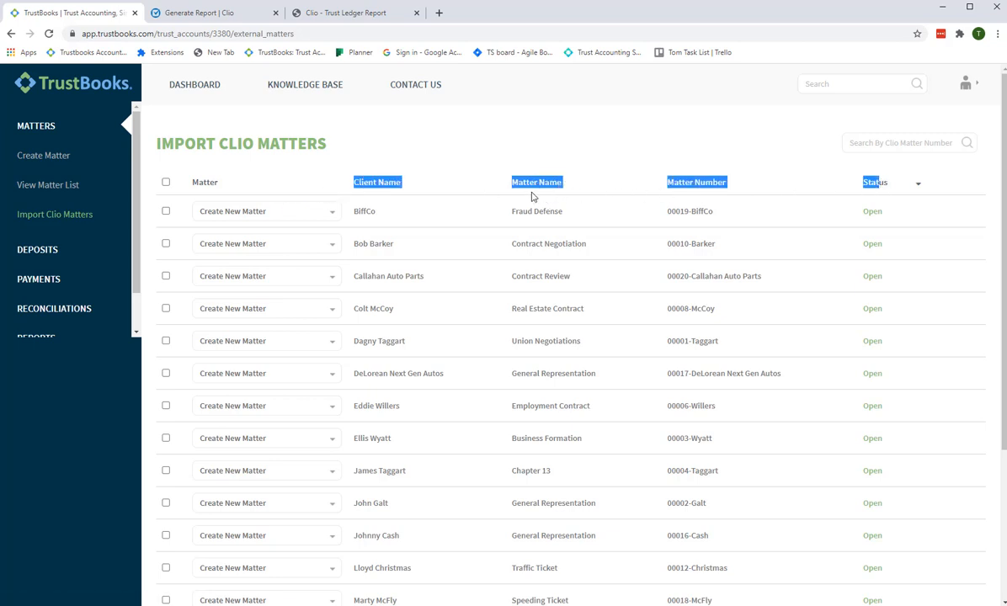
left_click(165, 182)
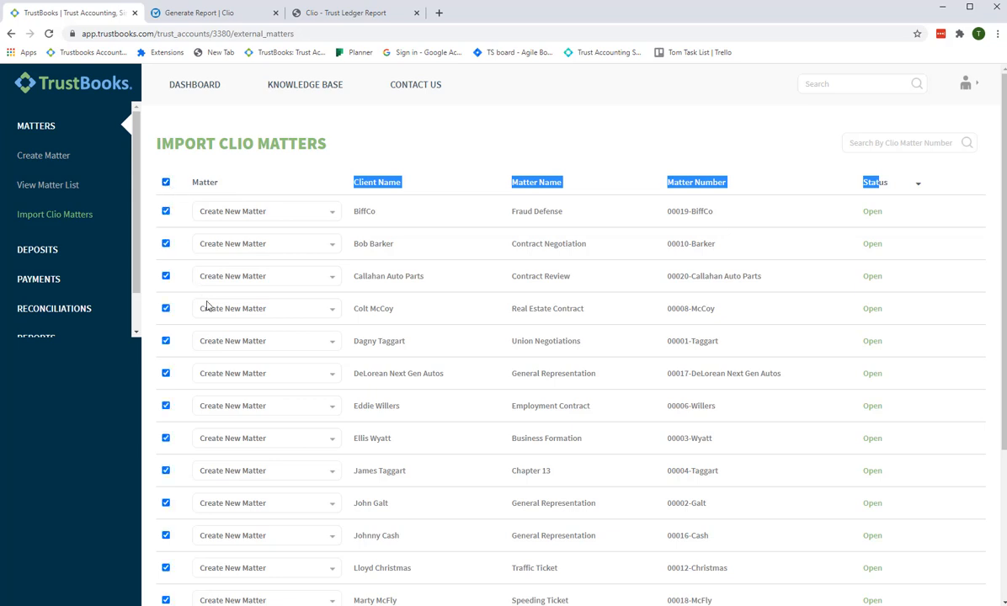
scroll(301, 370, "down", 3)
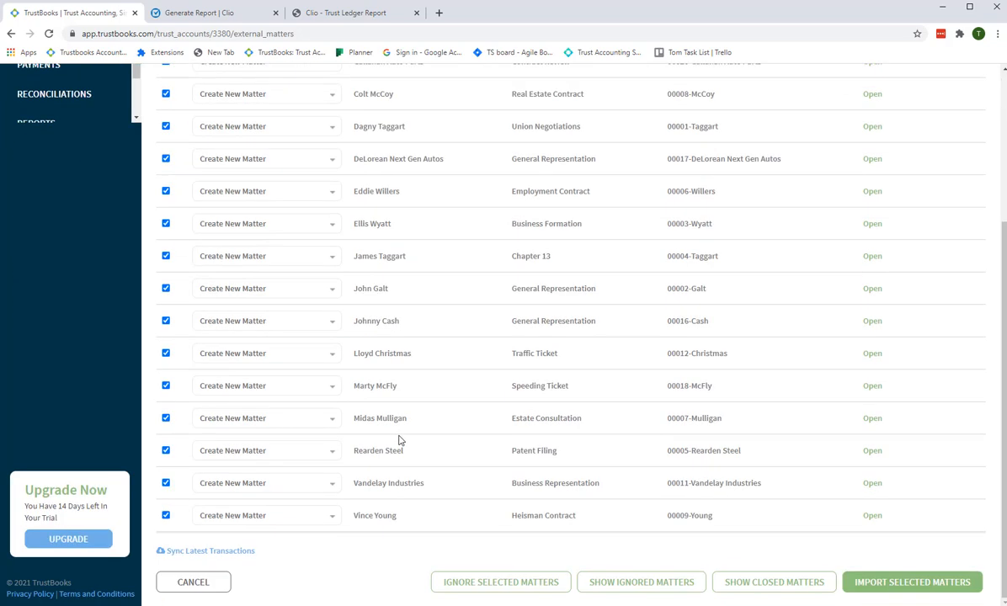
left_click(909, 590)
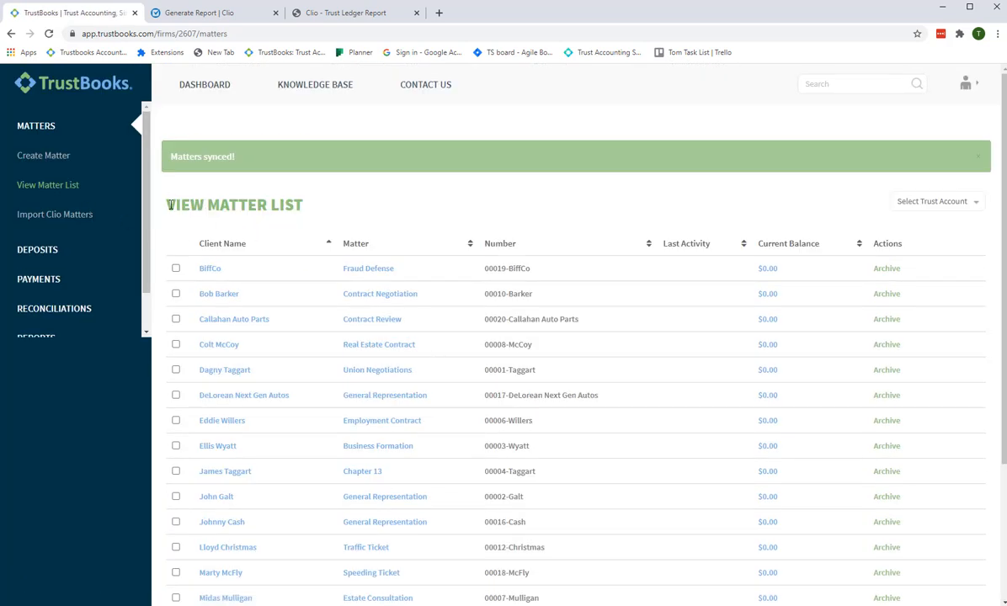
left_click_drag(169, 205, 336, 197)
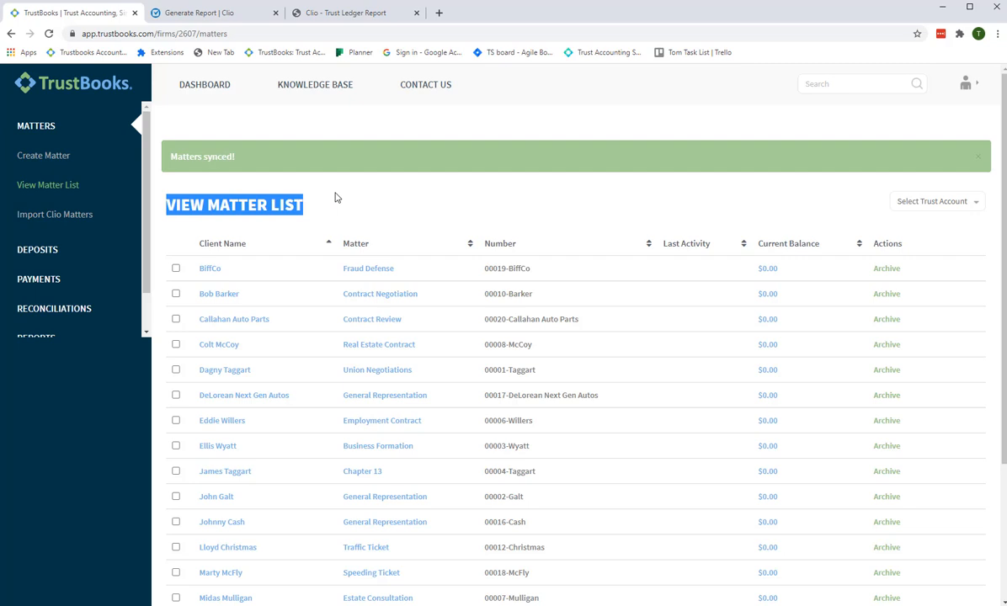
Return to the dashboard, start the bank balance entry for the Firm Trust Account, and set its start date to 12/31/2019
left_click(205, 85)
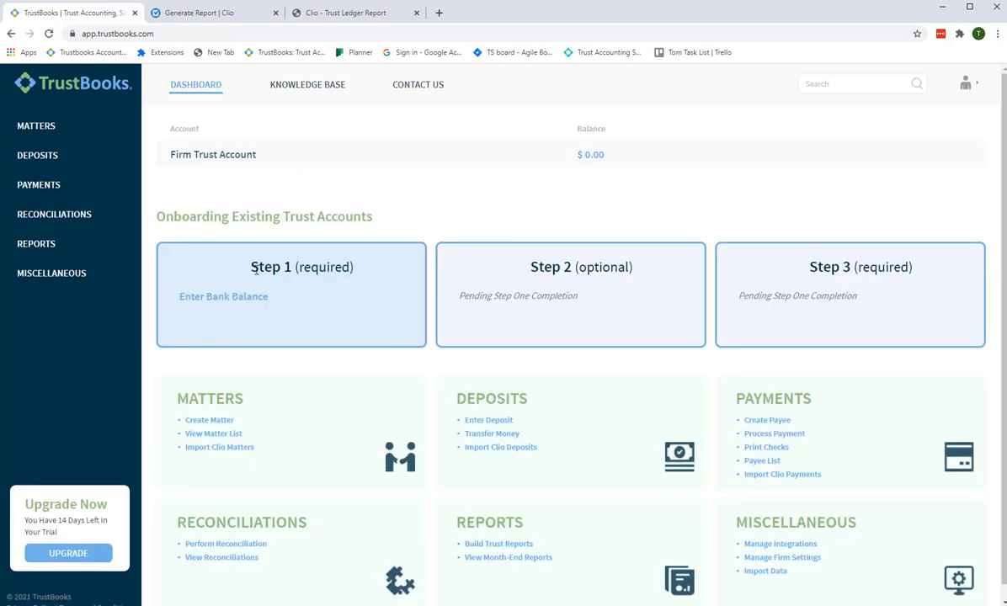
left_click_drag(236, 265, 350, 264)
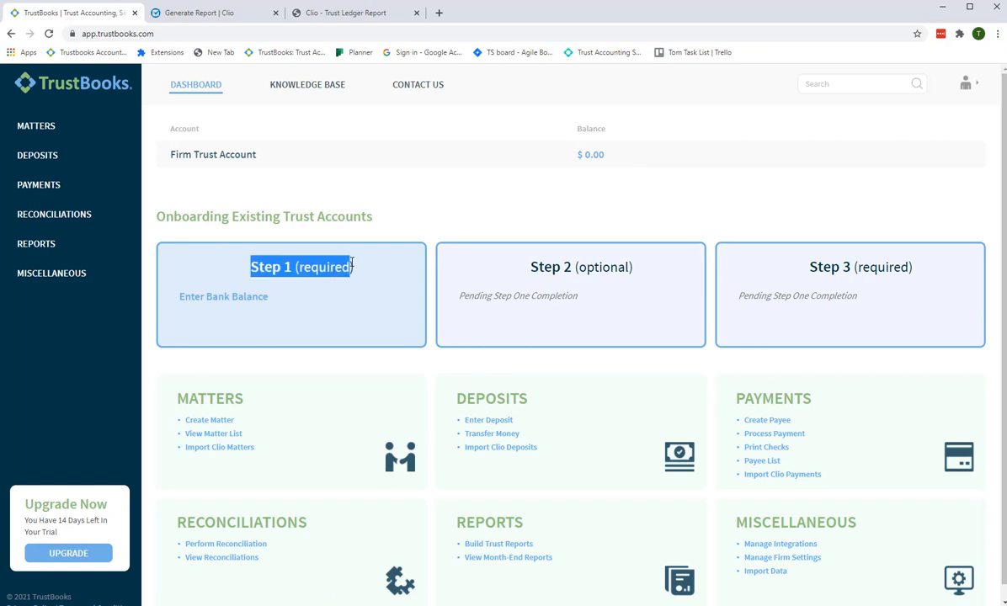
left_click_drag(529, 266, 641, 279)
left_click_drag(816, 266, 940, 276)
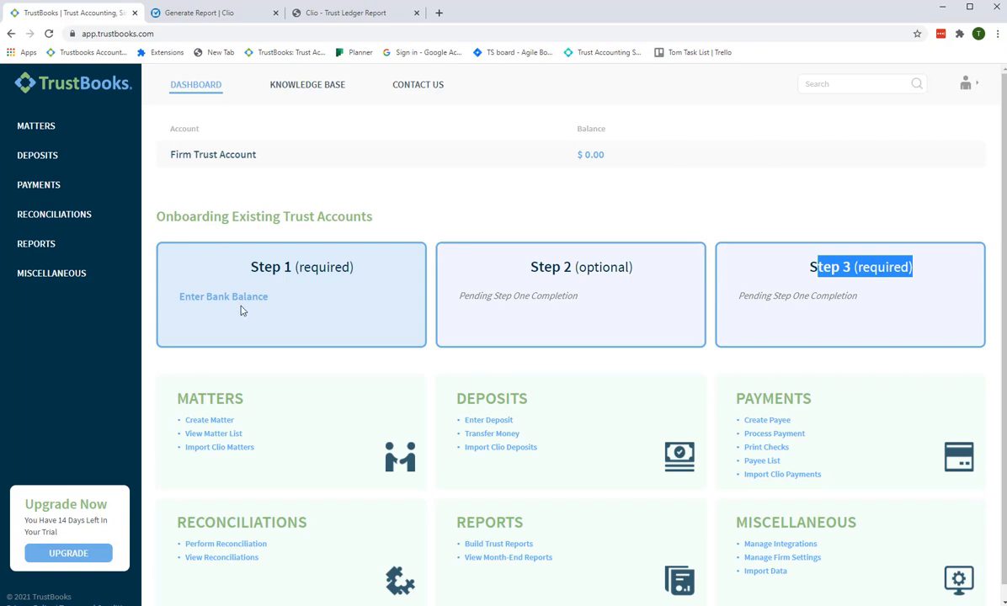
left_click(211, 304)
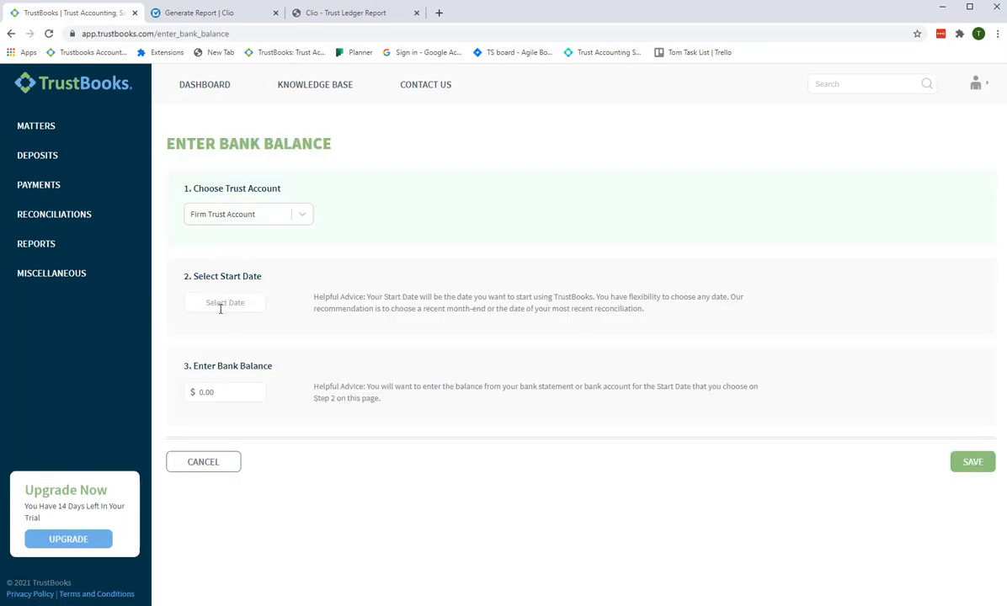
left_click(220, 304)
type("12/")
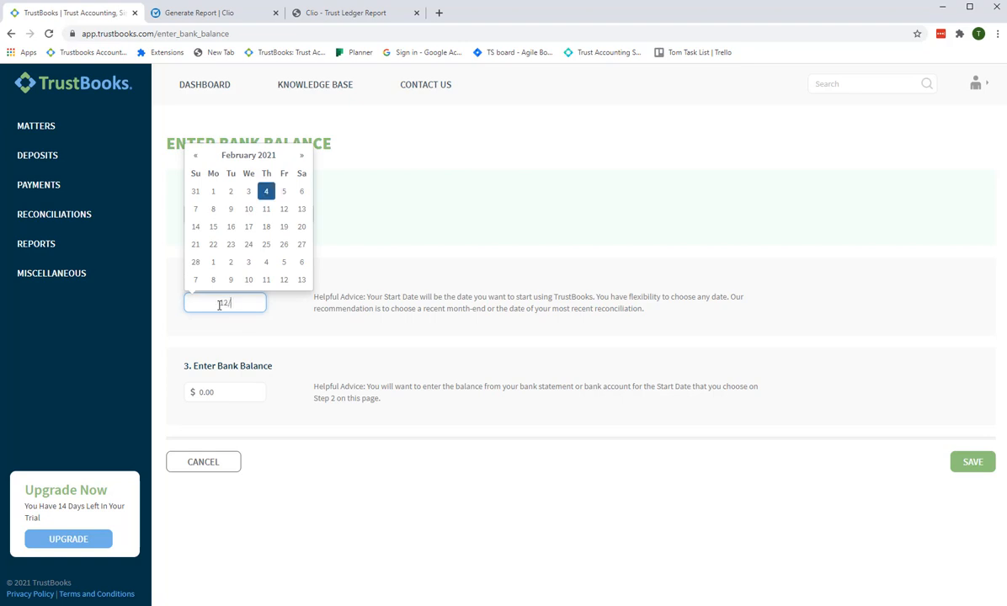
type("31/2019")
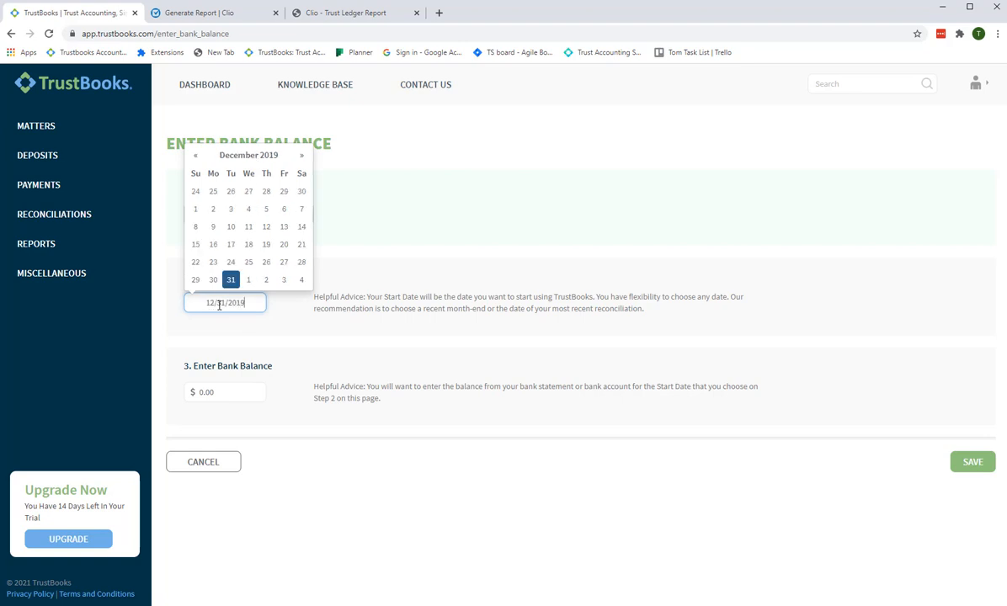
left_click(410, 251)
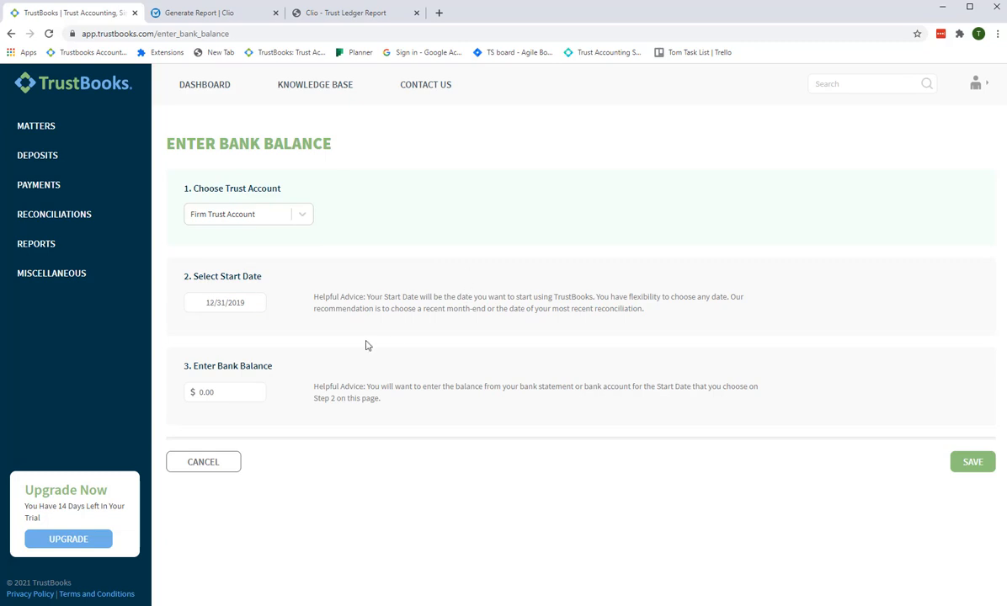
Set the bank balance to $29,179.00, save it, and dismiss the notification
left_click(218, 395)
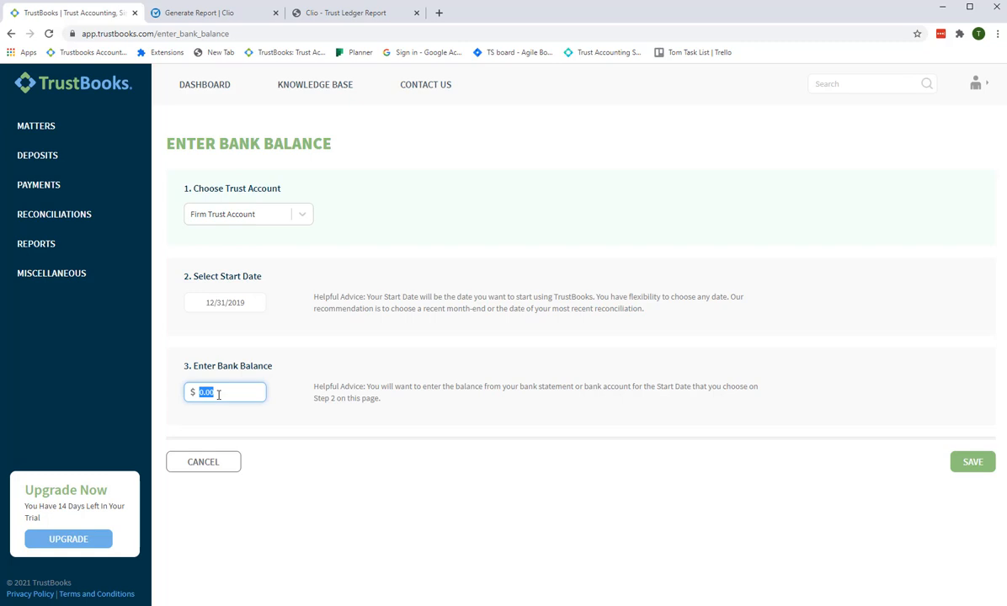
type("29,170.00")
left_click(969, 469)
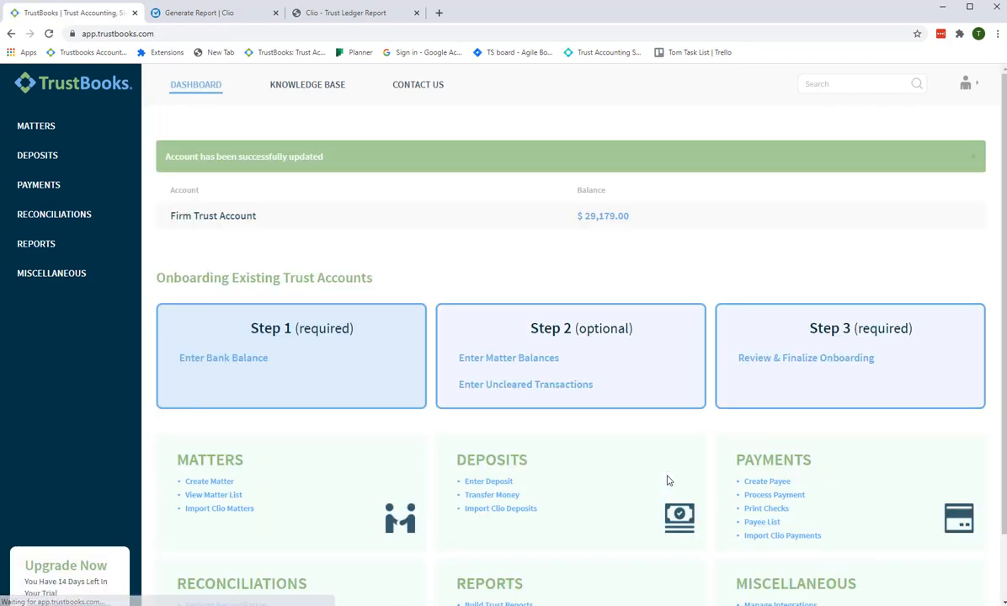
left_click(978, 158)
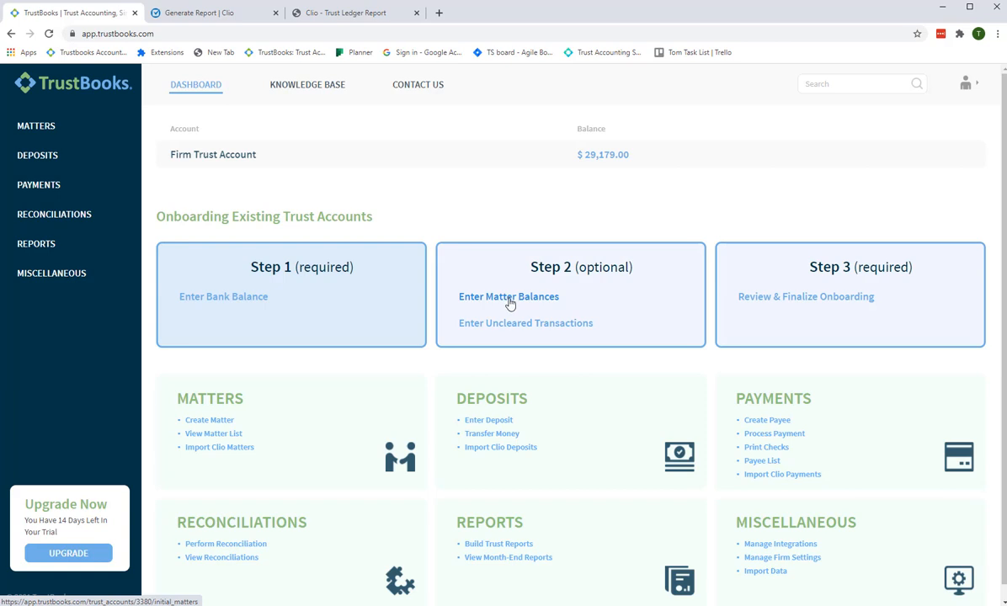
Switch to Clio and open the Trust Ledger report among the client reports
left_click(218, 15)
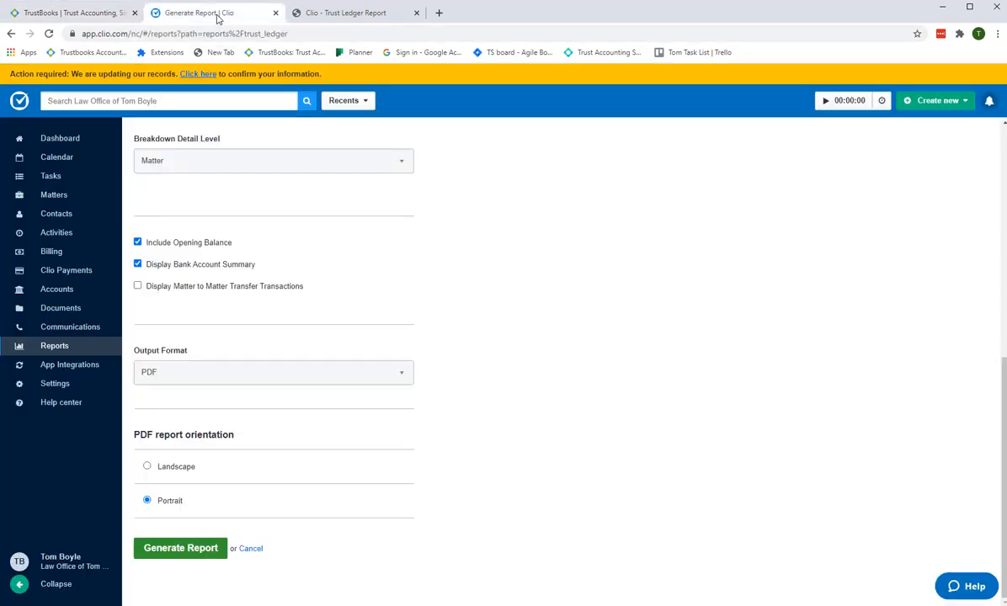
left_click(60, 349)
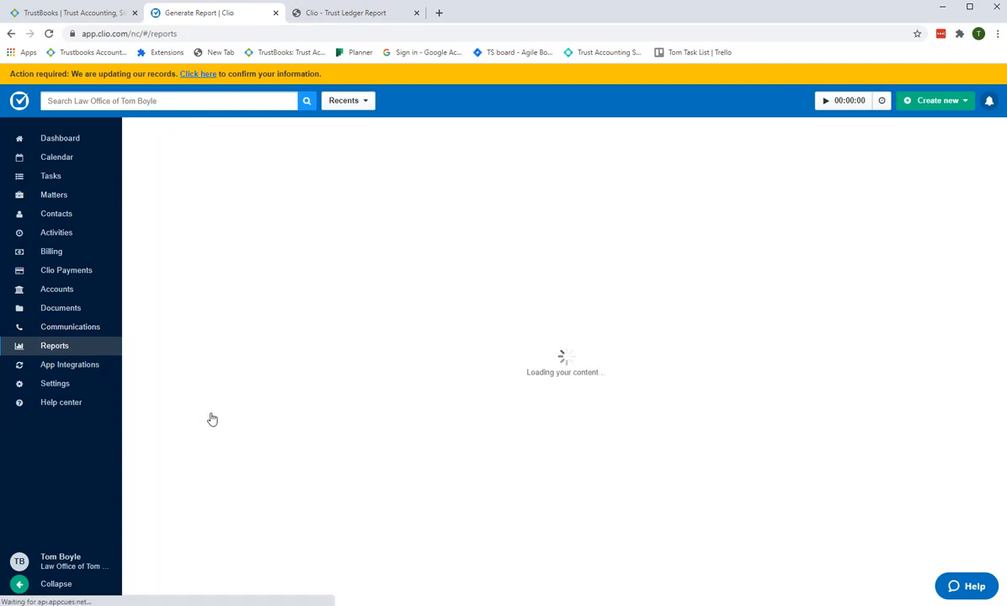
scroll(213, 423, "down", 2)
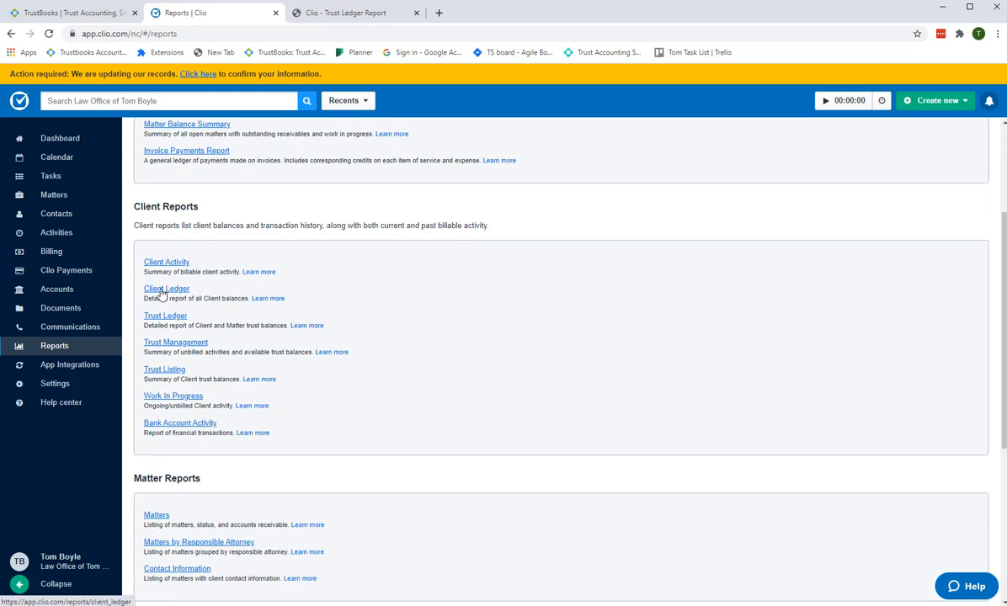
left_click(166, 316)
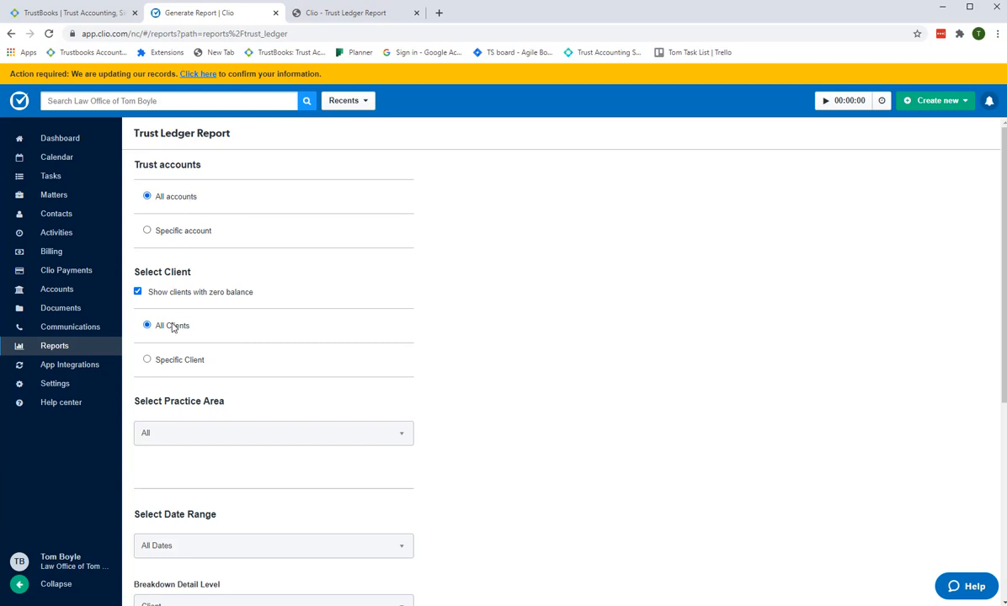
Exclude clients with zero balance from the Trust Ledger report and choose a Custom date range
left_click(138, 292)
scroll(509, 328, "down", 3)
left_click(321, 313)
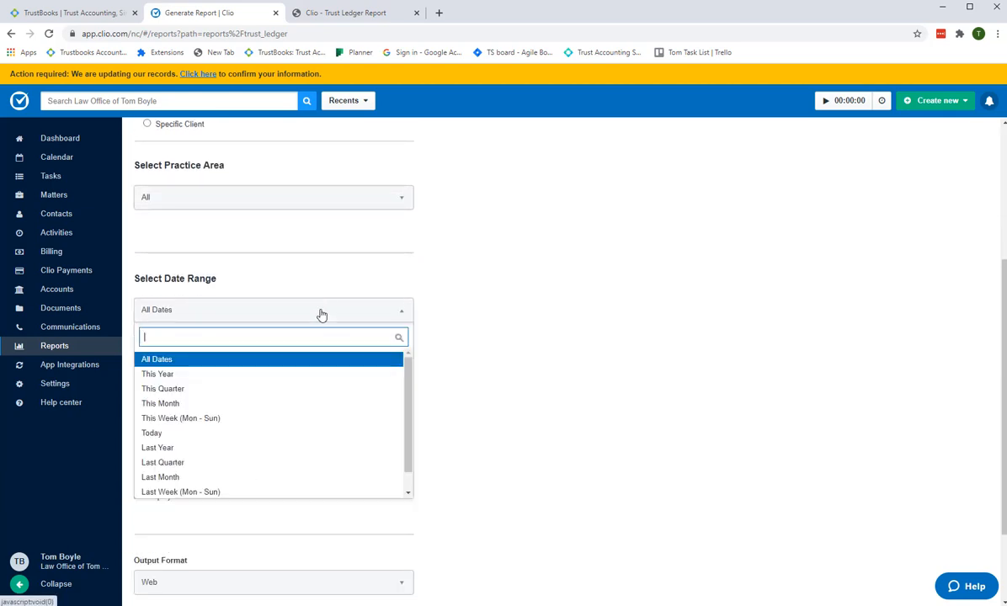
scroll(209, 455, "down", 1)
left_click(180, 486)
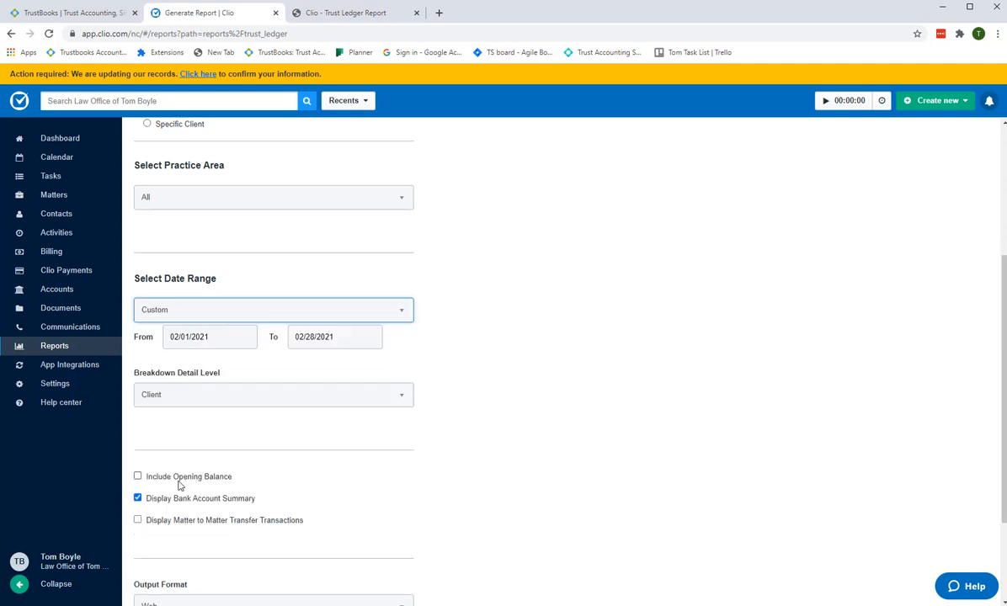
Set the report's custom date range from 01/01/2018 to 12/31/2019
double_click(210, 338)
triple_click(211, 338)
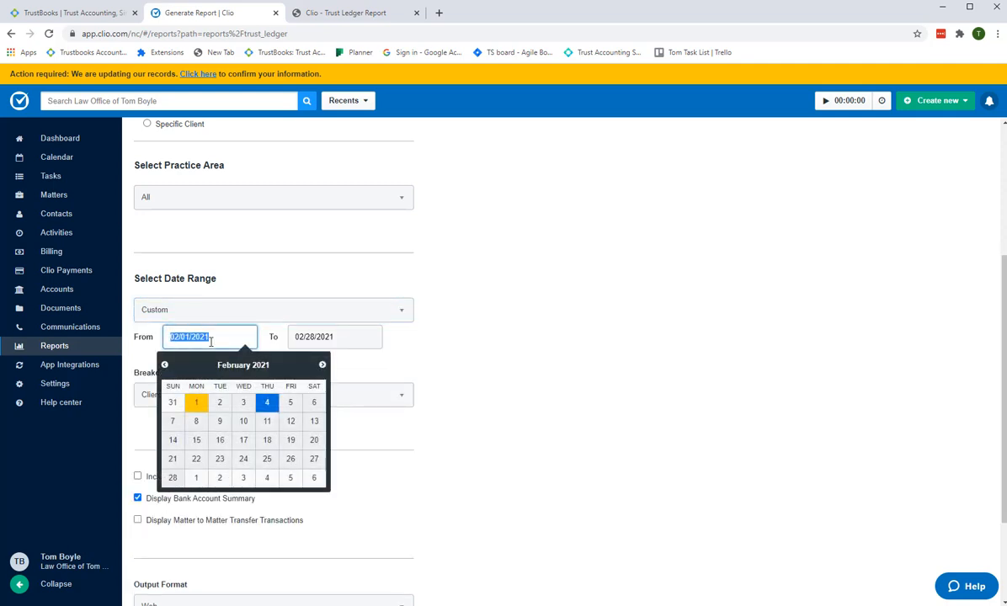
type("01/01/2018")
key("Tab")
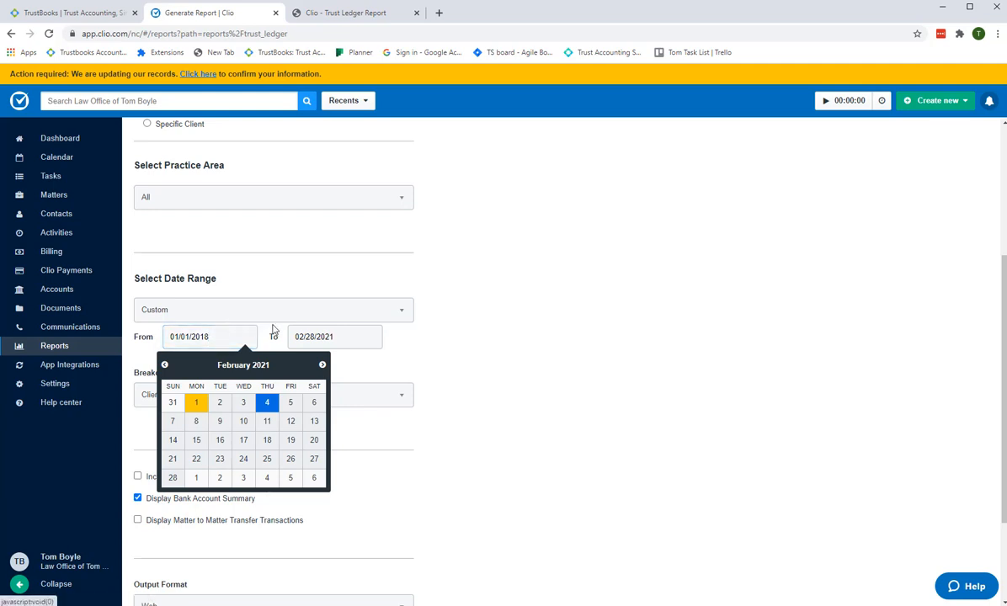
left_click(353, 336)
type("12")
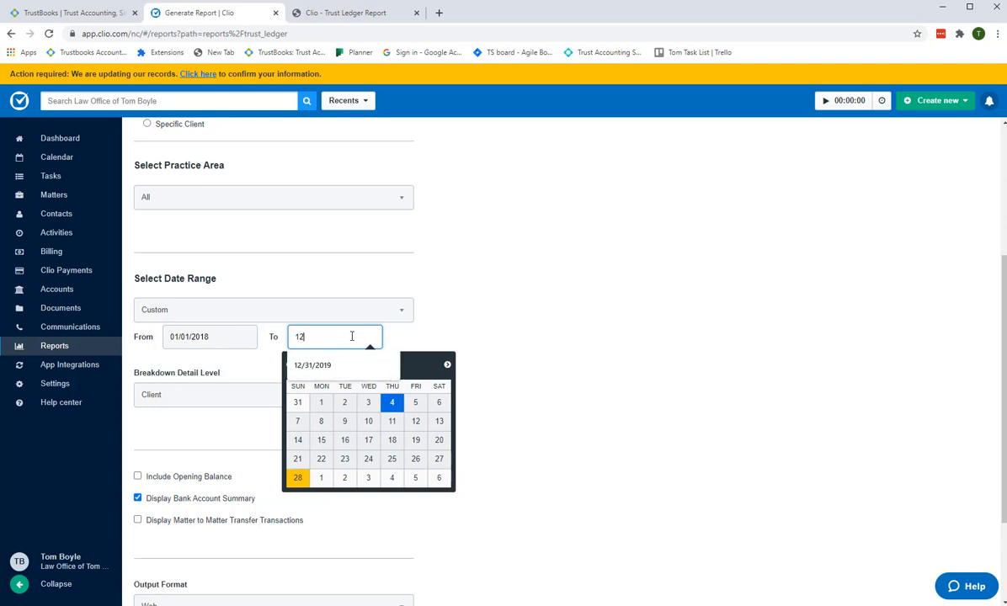
type("/31/2019")
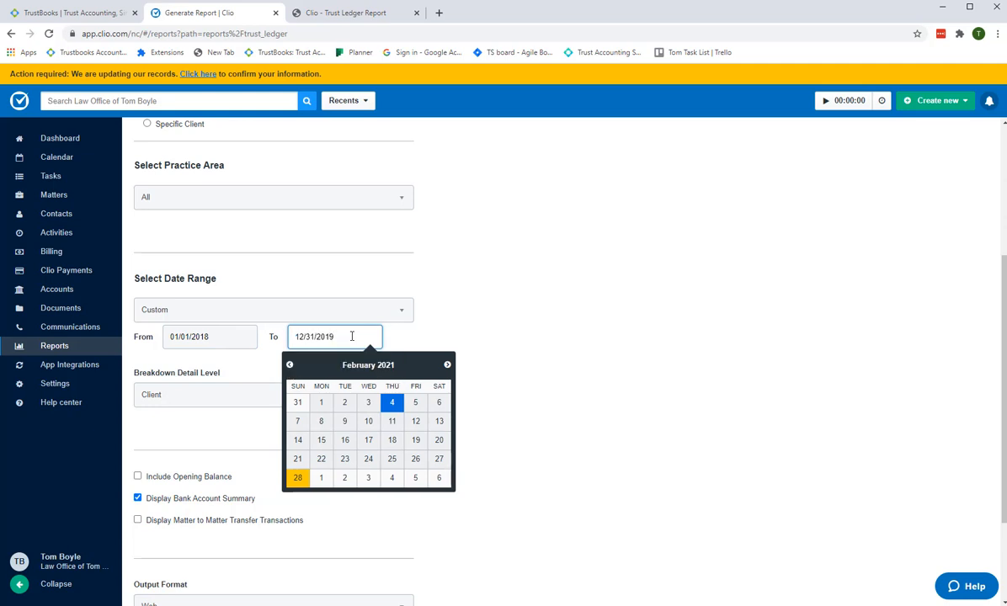
left_click(497, 335)
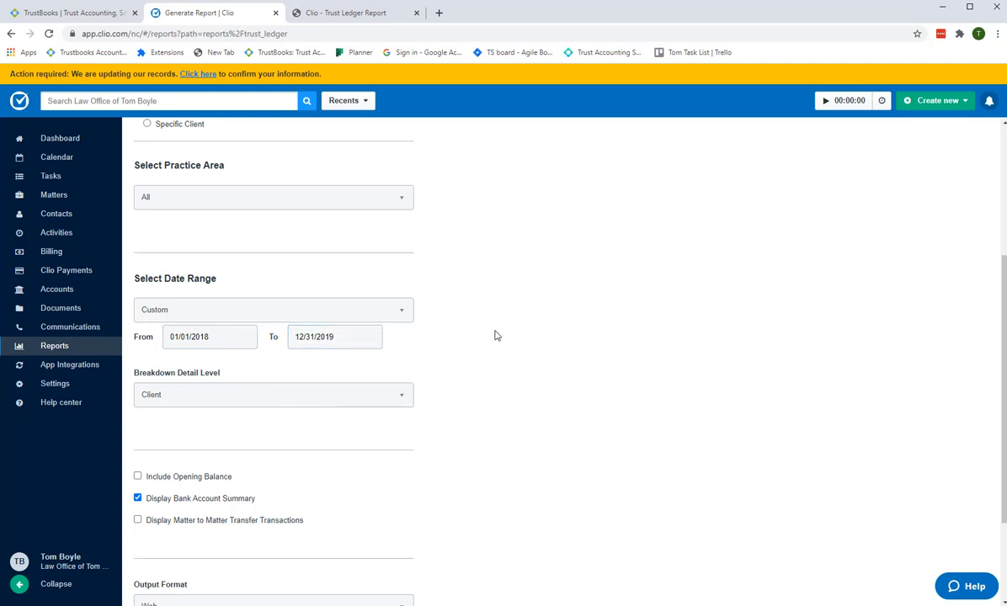
Set the report's breakdown detail level to Matter and its output format to PDF, leaving the opening balance excluded
left_click(360, 402)
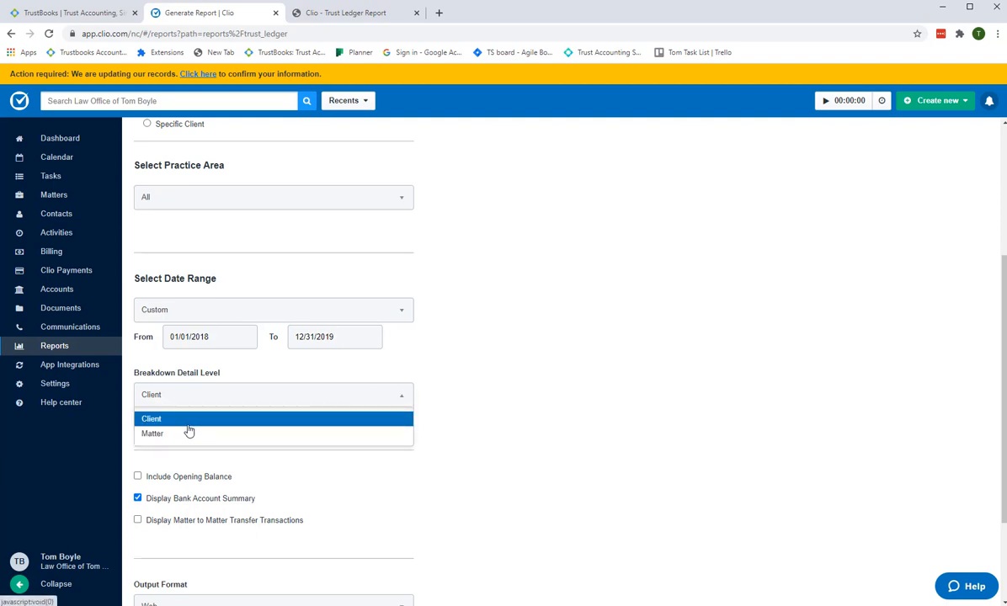
left_click(164, 436)
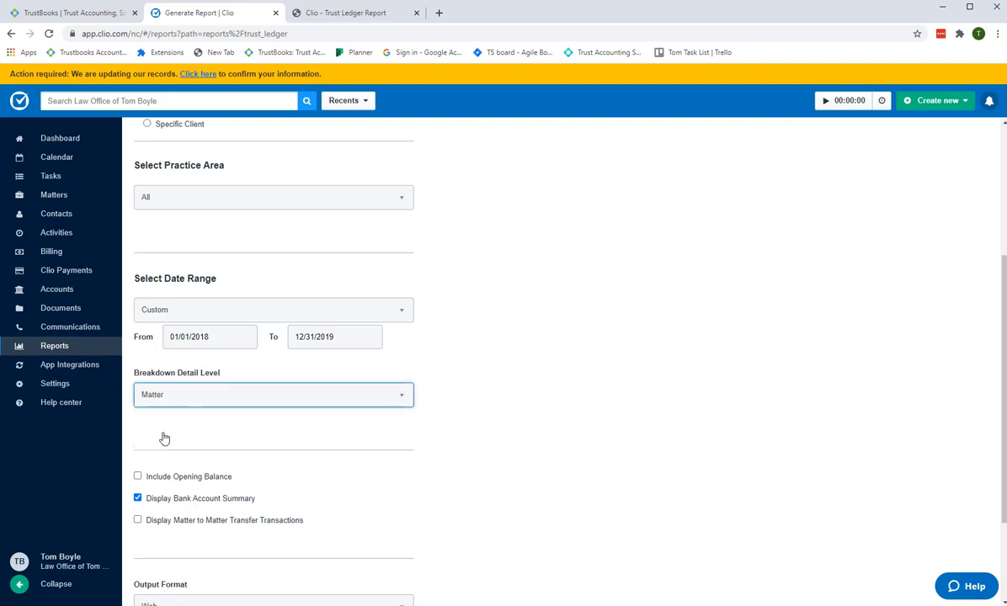
left_click(137, 477)
left_click(397, 483)
scroll(398, 486, "down", 2)
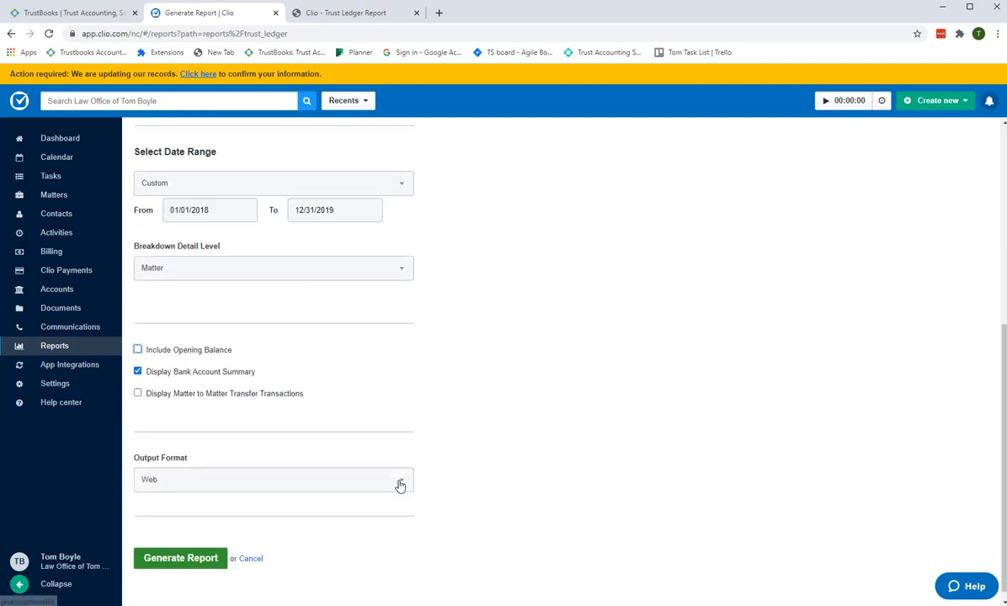
left_click(270, 471)
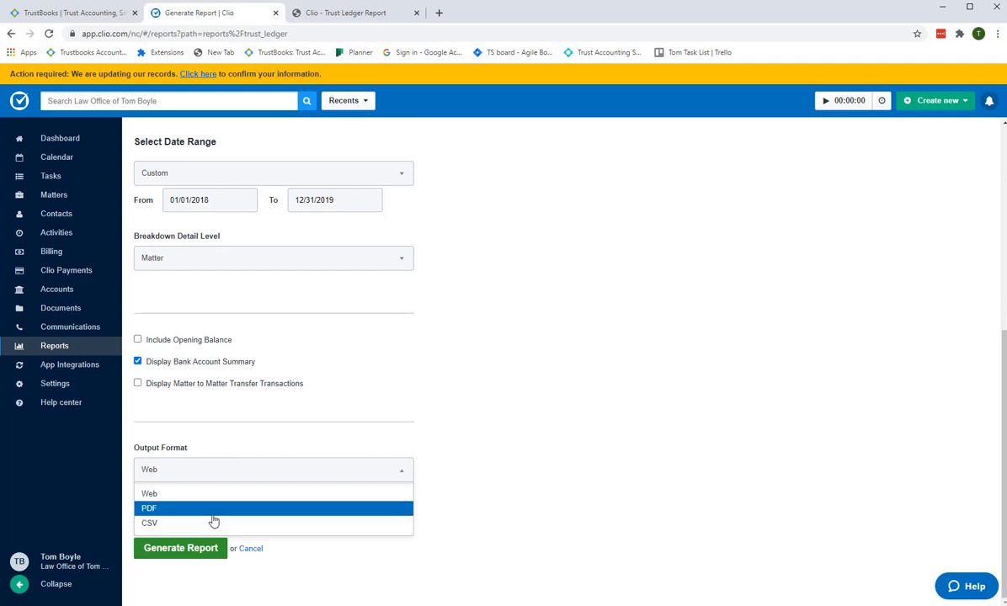
left_click(218, 510)
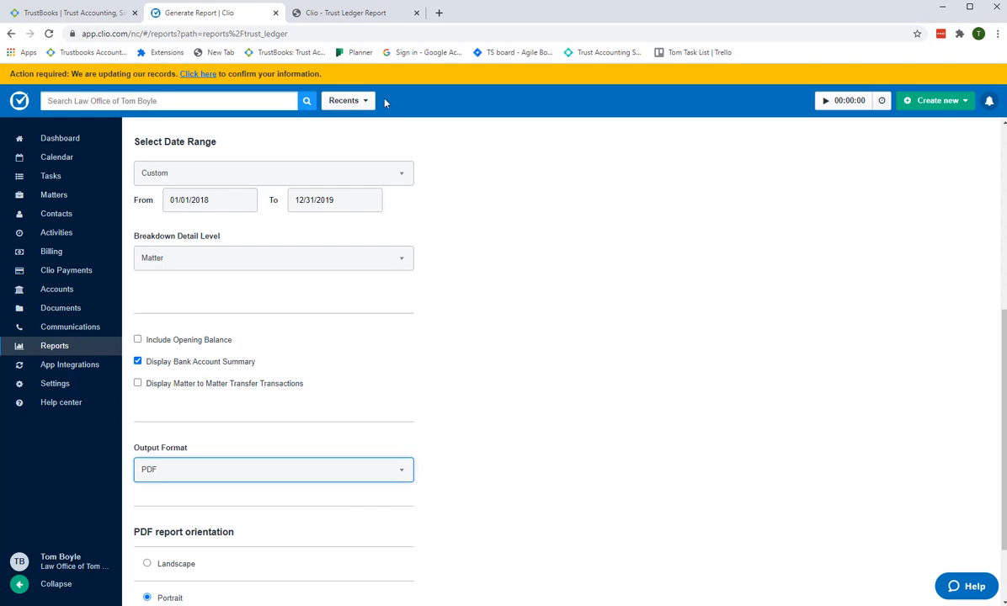
Switch to the generated Trust Ledger Report PDF and examine the 00005-Rearden Steel matter and its client total
left_click(357, 15)
scroll(423, 302, "down", 10)
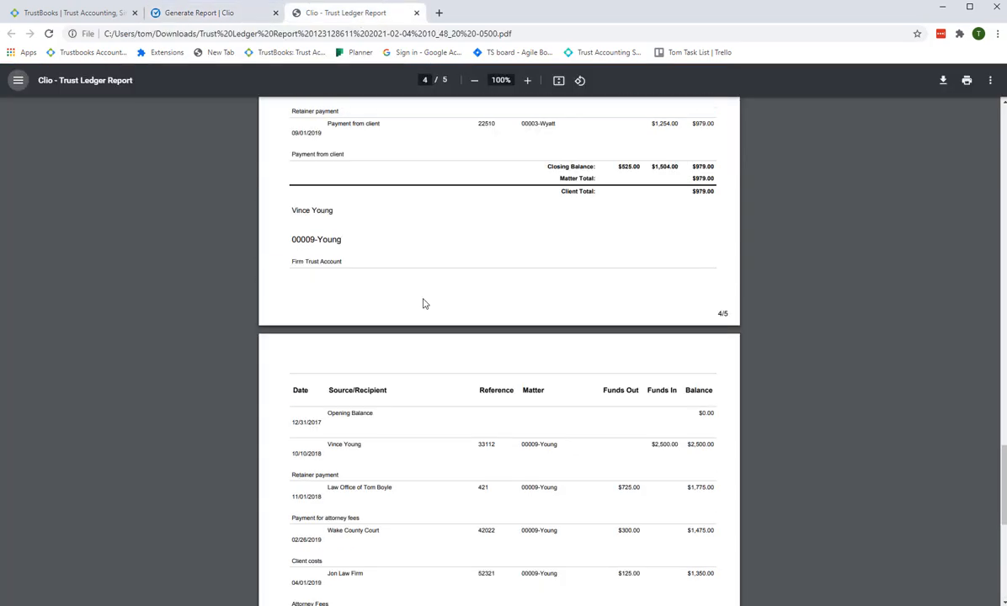
scroll(423, 304, "up", 20)
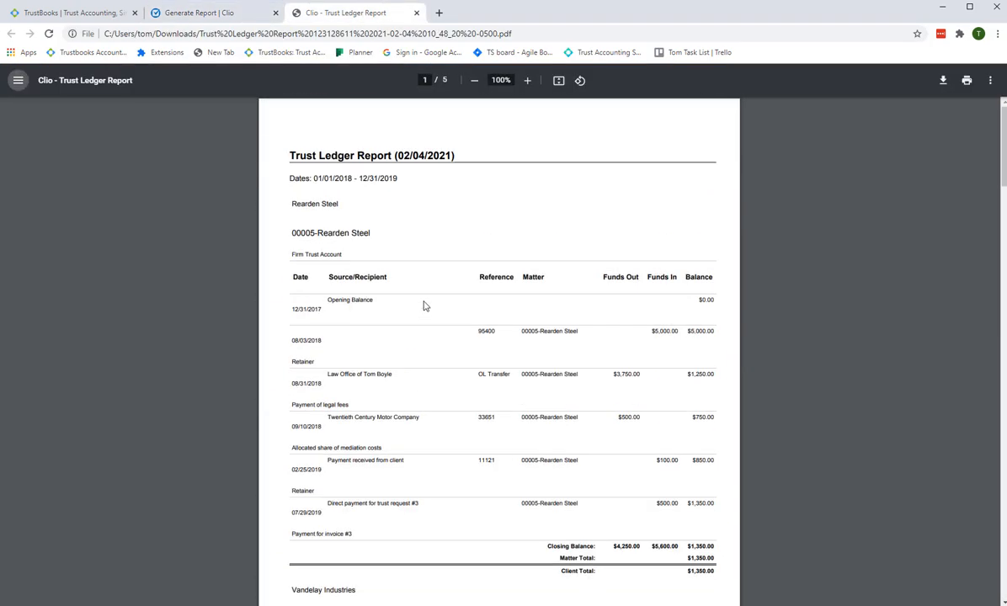
left_click_drag(287, 234, 375, 232)
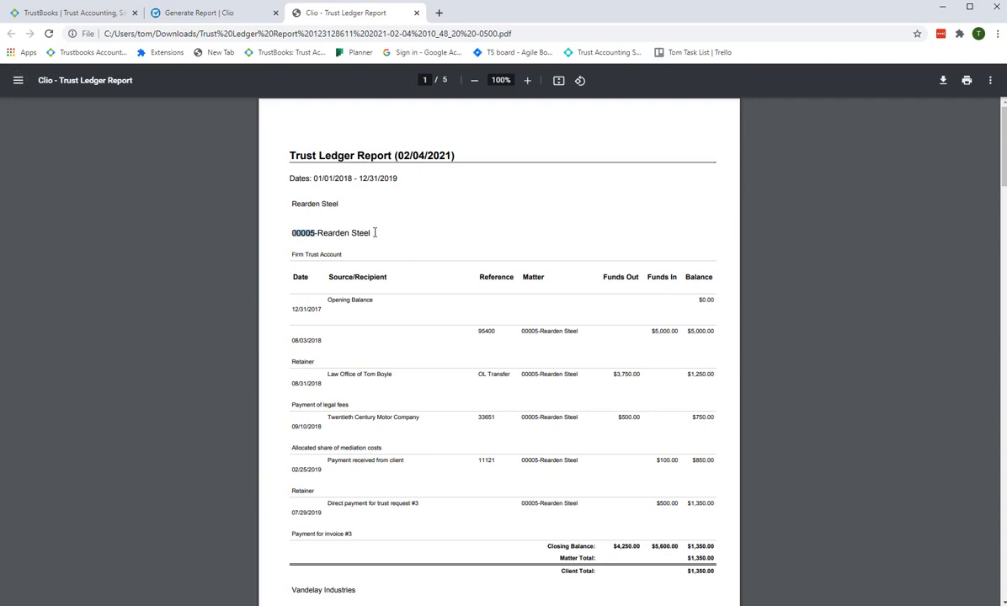
scroll(438, 497, "down", 3)
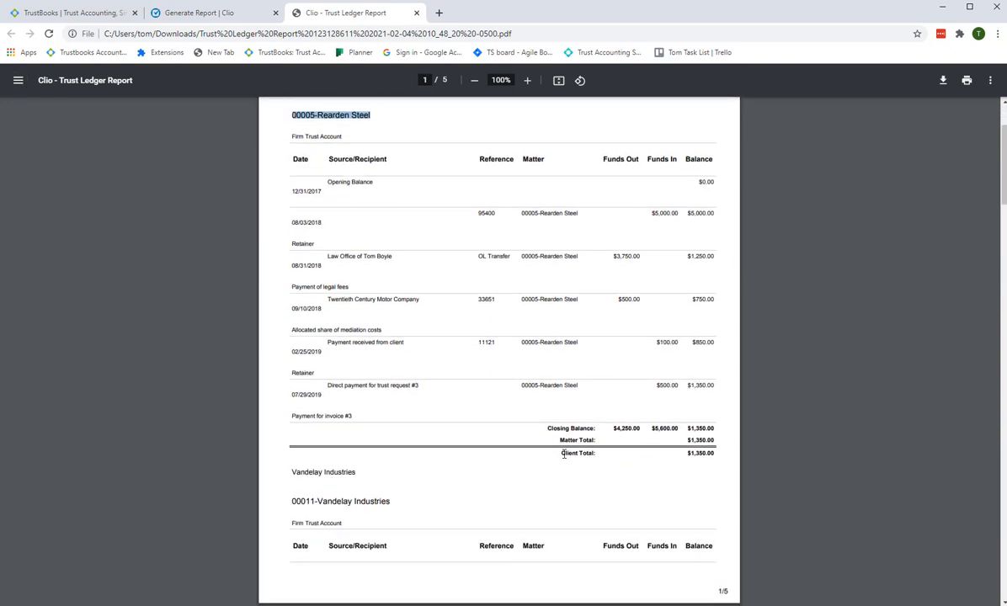
left_click_drag(530, 455, 717, 456)
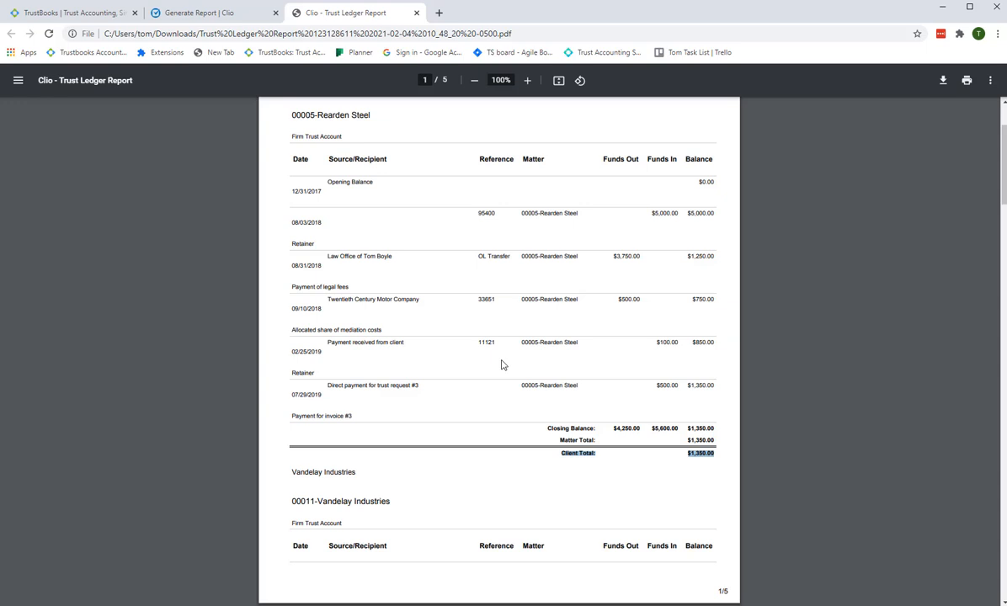
Switch to TrustBooks and open the matter balances entry for the Firm Trust Account at its list of matters
left_click(86, 14)
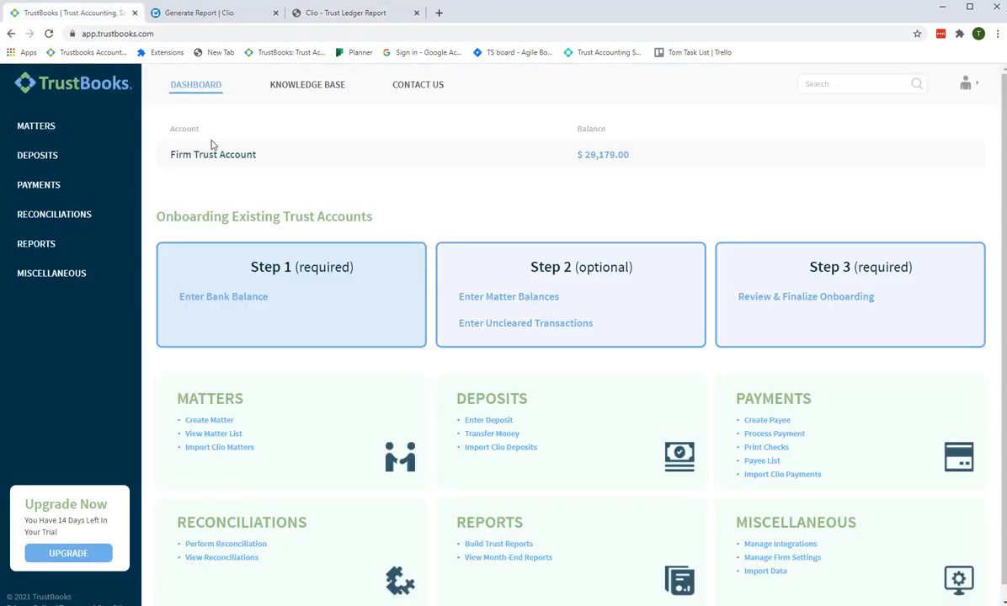
left_click(486, 303)
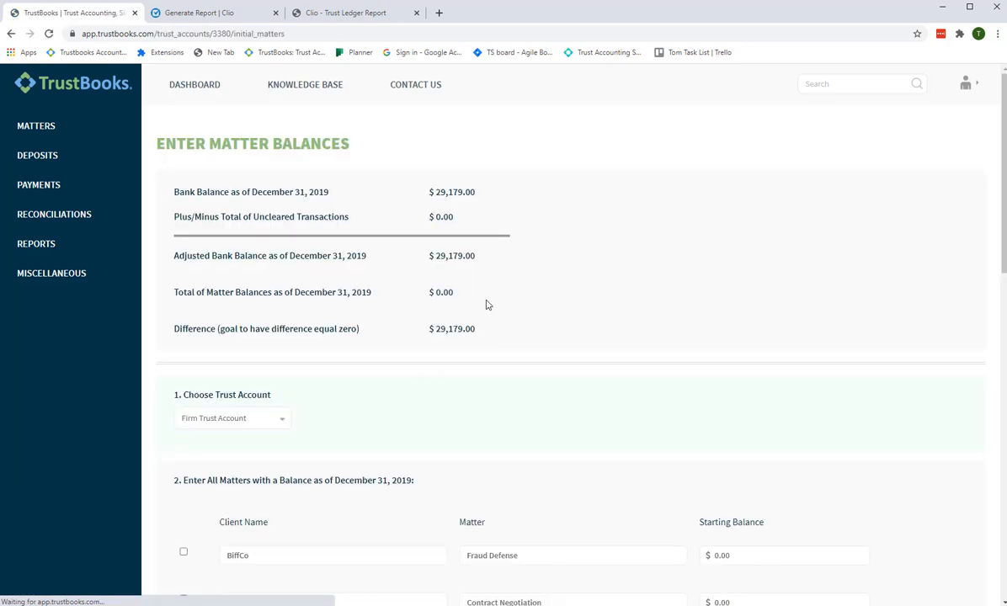
scroll(462, 431, "down", 1)
scroll(462, 431, "down", 3)
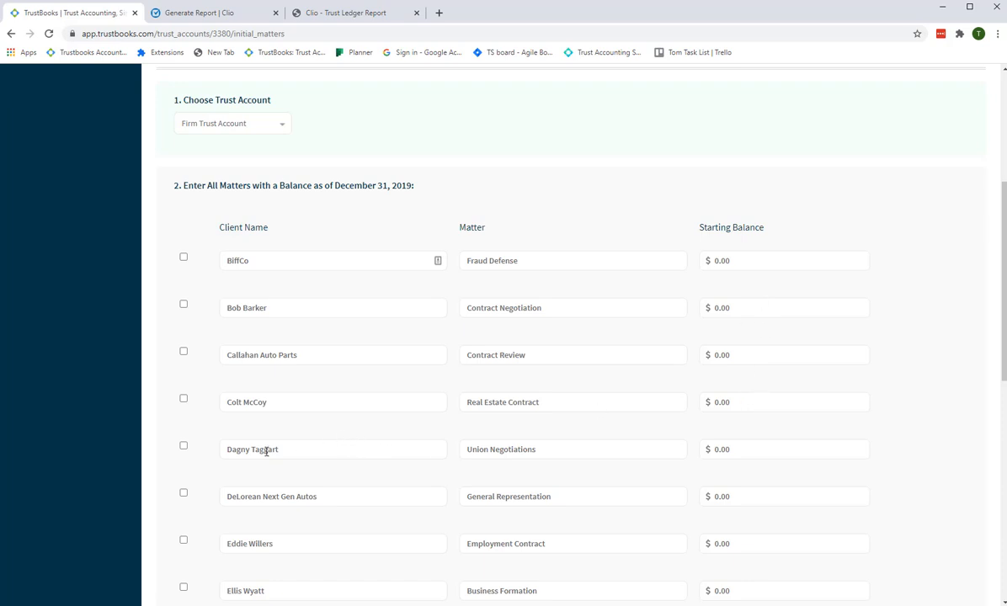
Check the adjusted bank balance, total of matter balances and difference, and save the matter balances
scroll(505, 453, "up", 4)
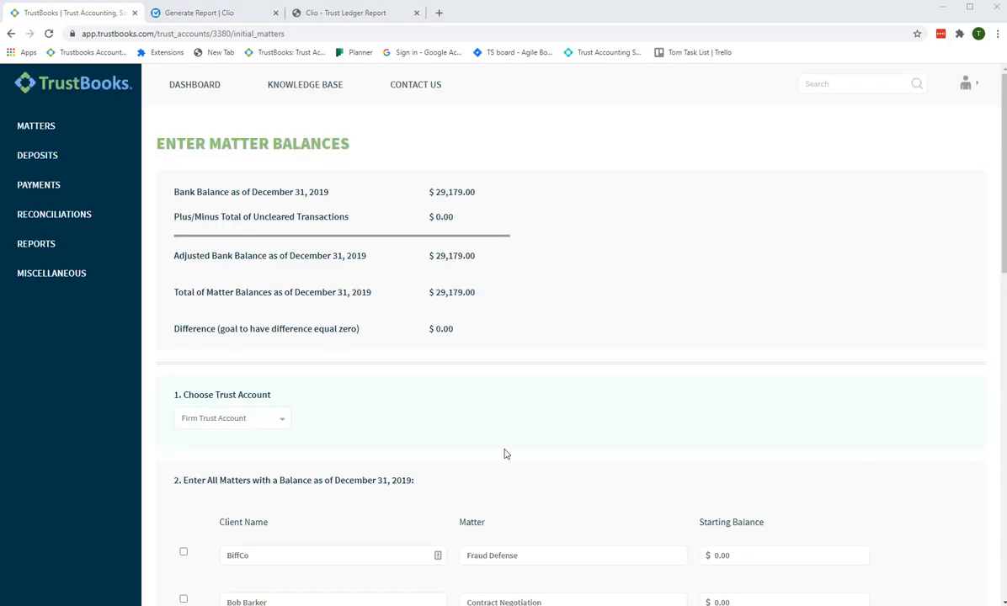
scroll(654, 467, "down", 3)
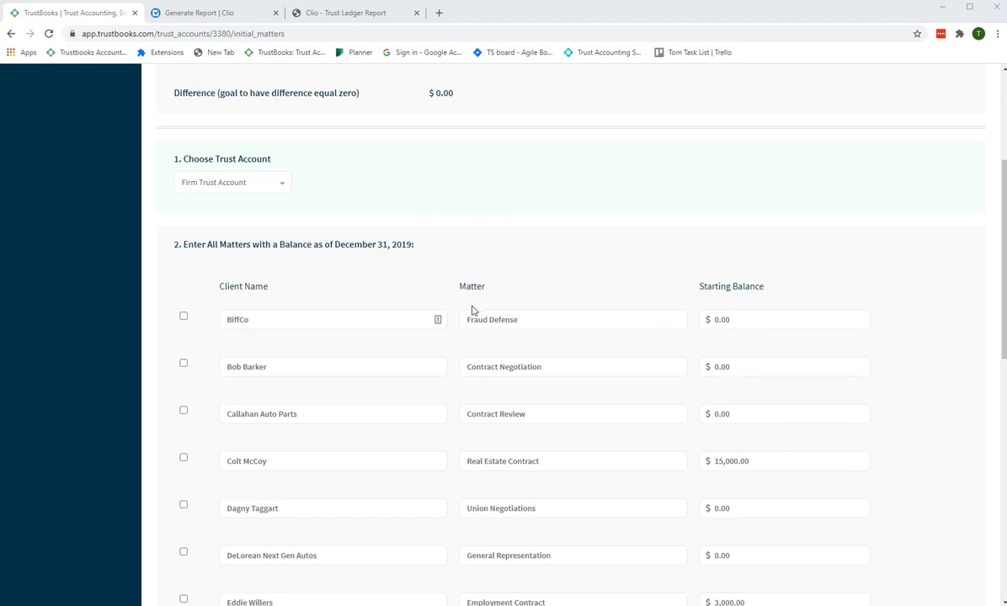
scroll(517, 360, "up", 3)
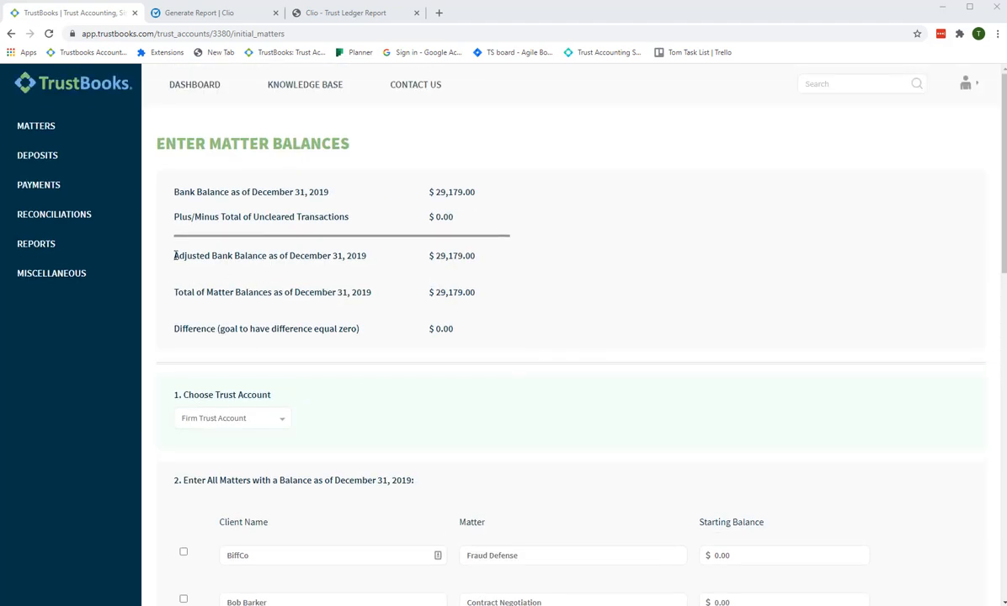
left_click_drag(174, 255, 485, 260)
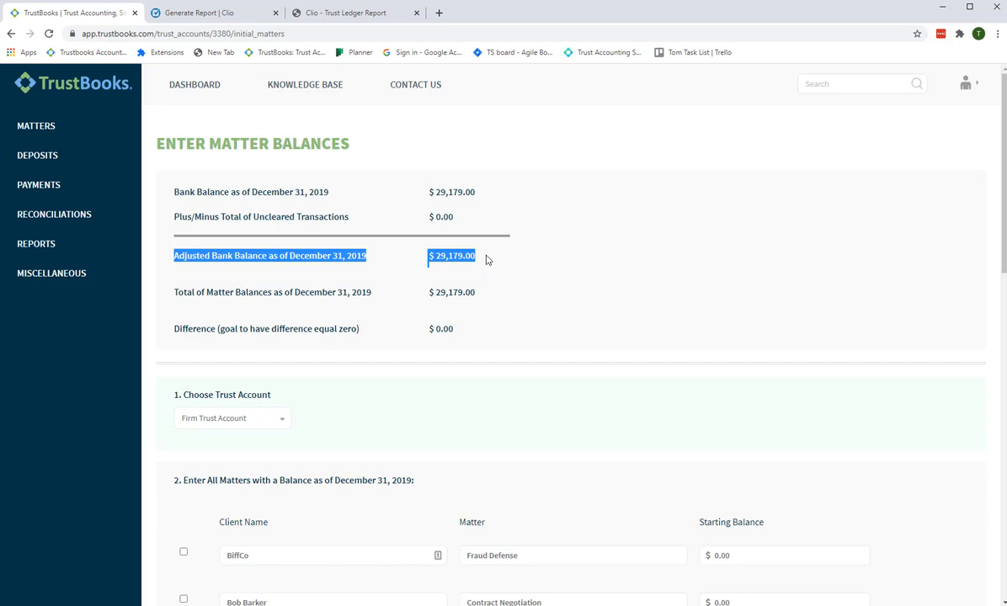
left_click_drag(173, 292, 473, 308)
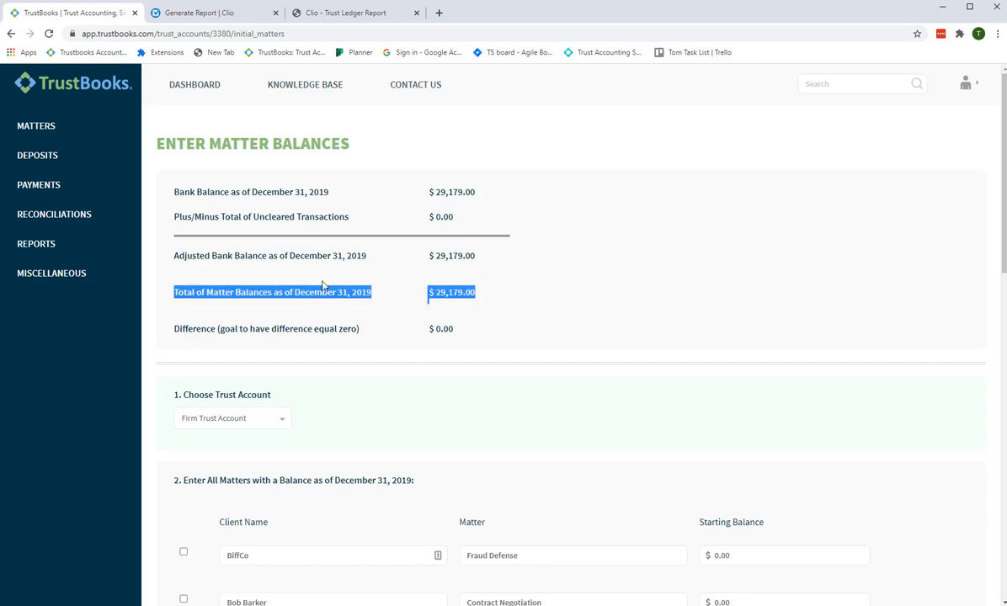
left_click_drag(171, 329, 454, 329)
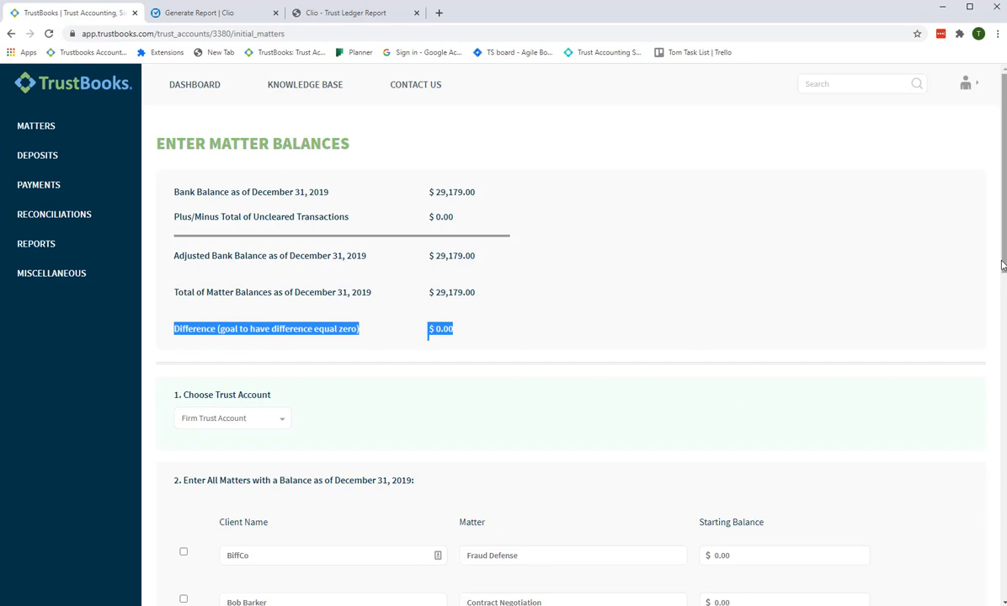
scroll(573, 337, "down", 15)
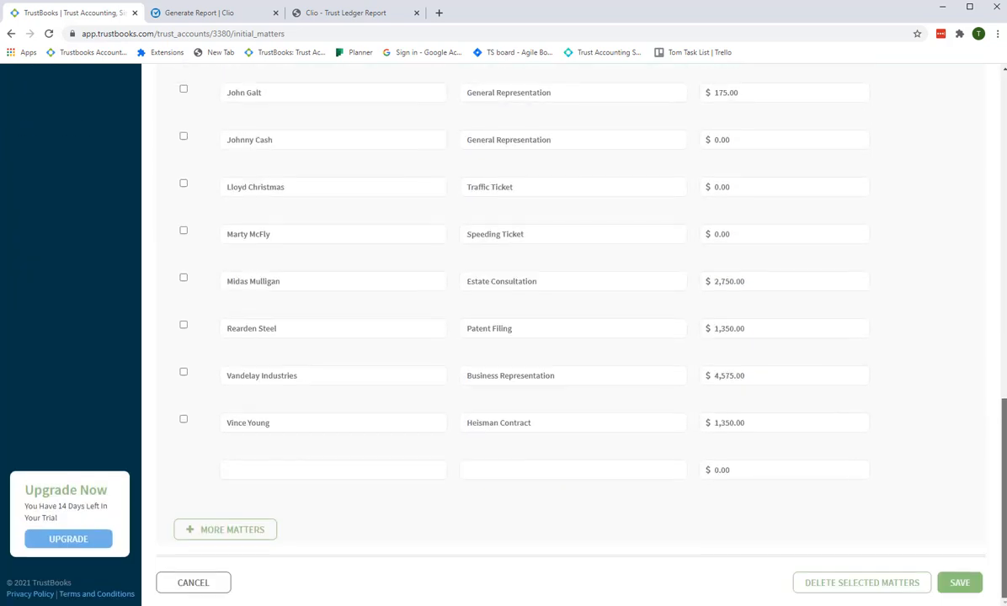
left_click(964, 588)
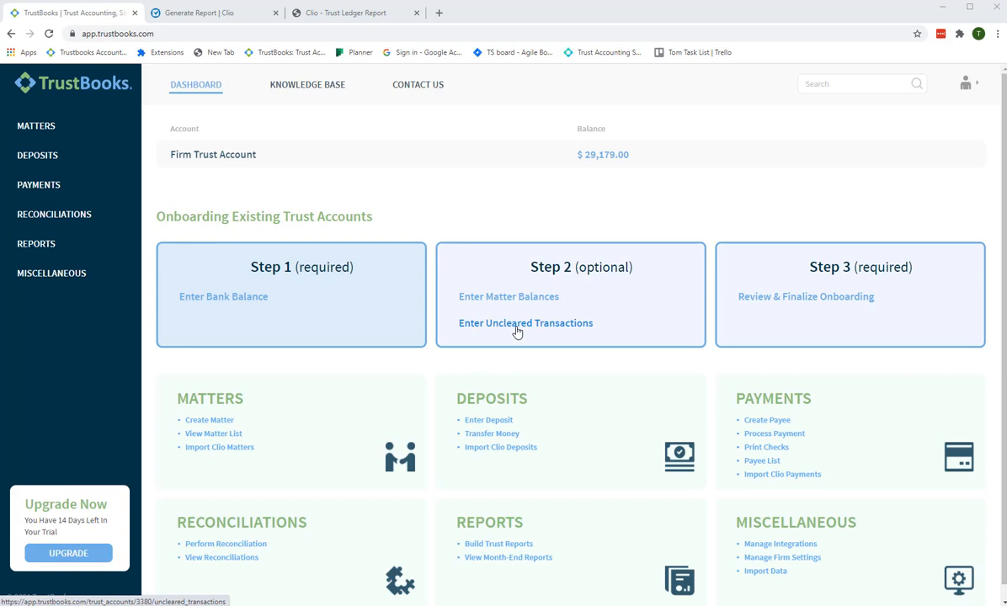
Review the onboarding balances and their difference, finalize the onboarding, and dismiss the notification
left_click(798, 297)
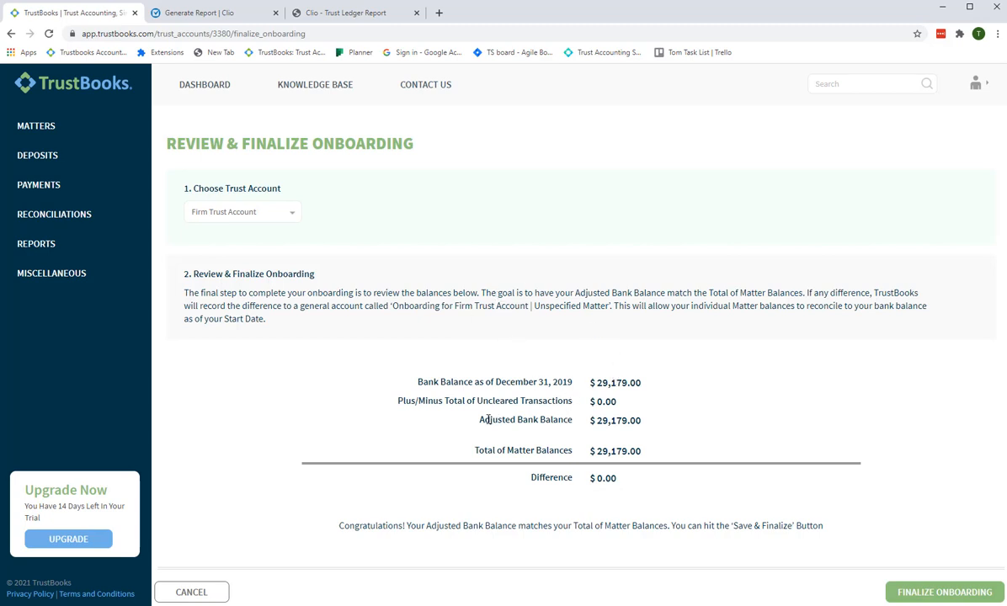
left_click_drag(488, 420, 669, 433)
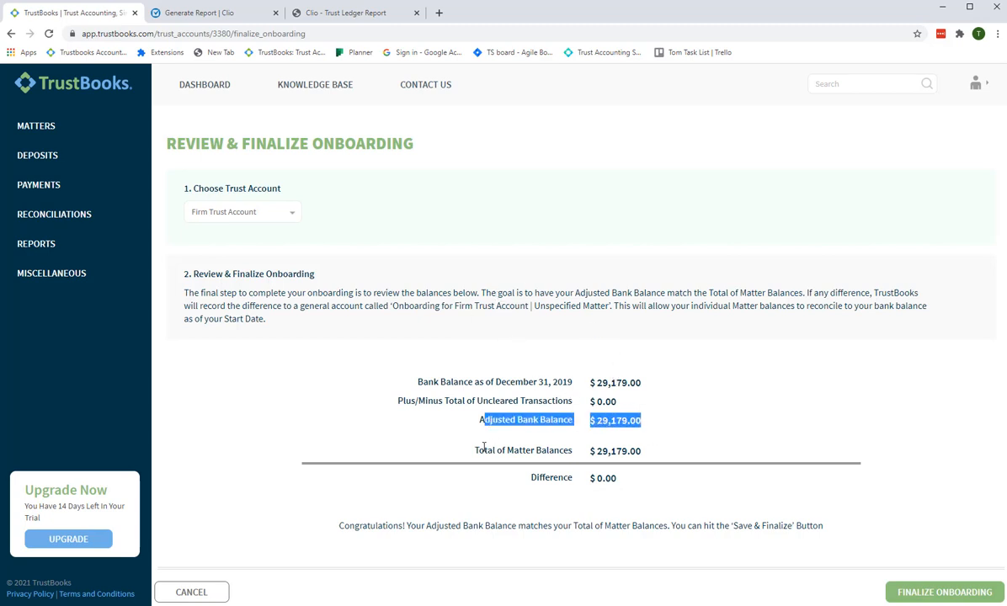
left_click_drag(484, 449, 654, 458)
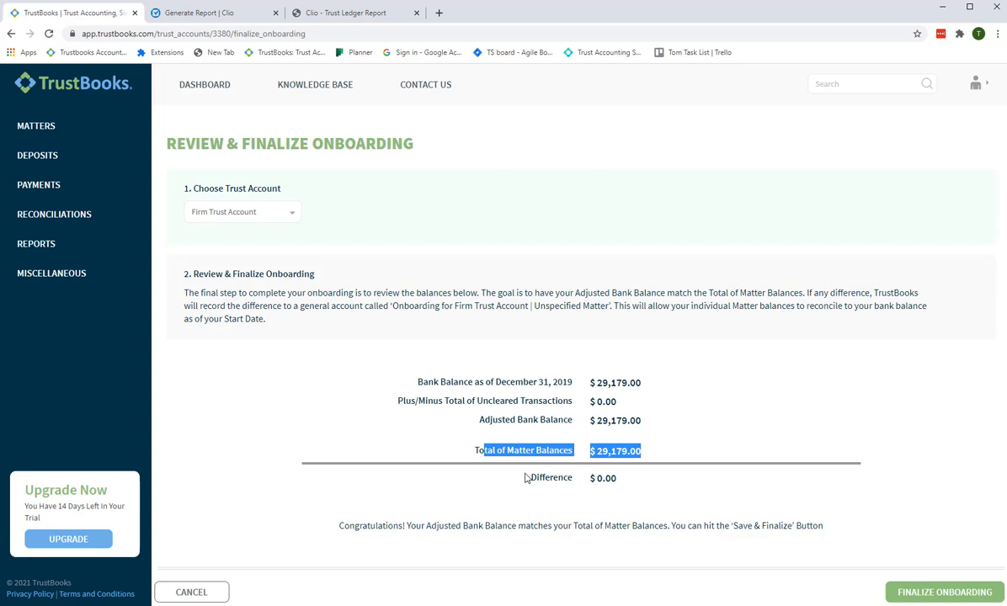
left_click_drag(528, 477, 633, 486)
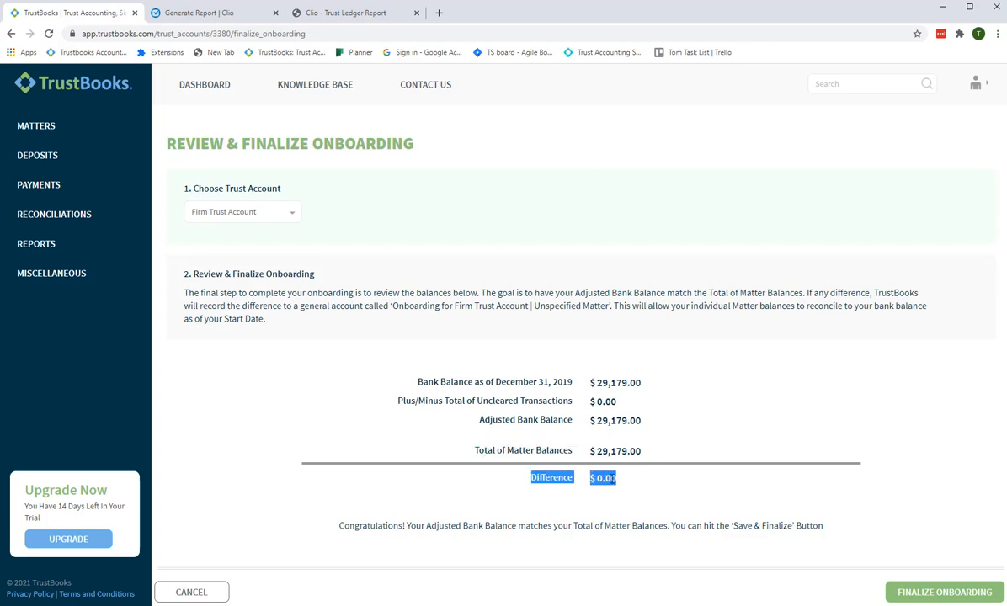
left_click(925, 592)
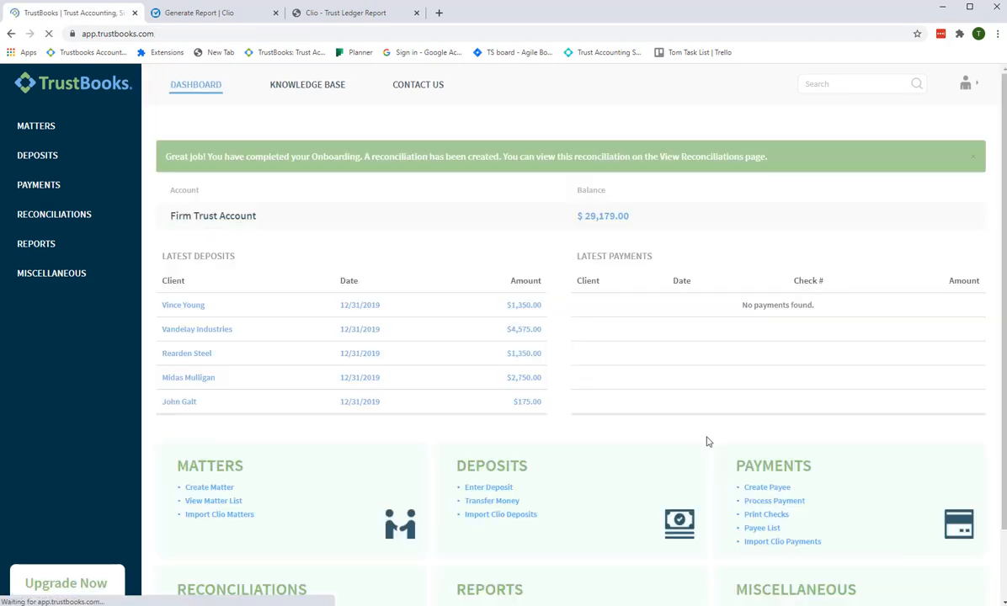
left_click(977, 158)
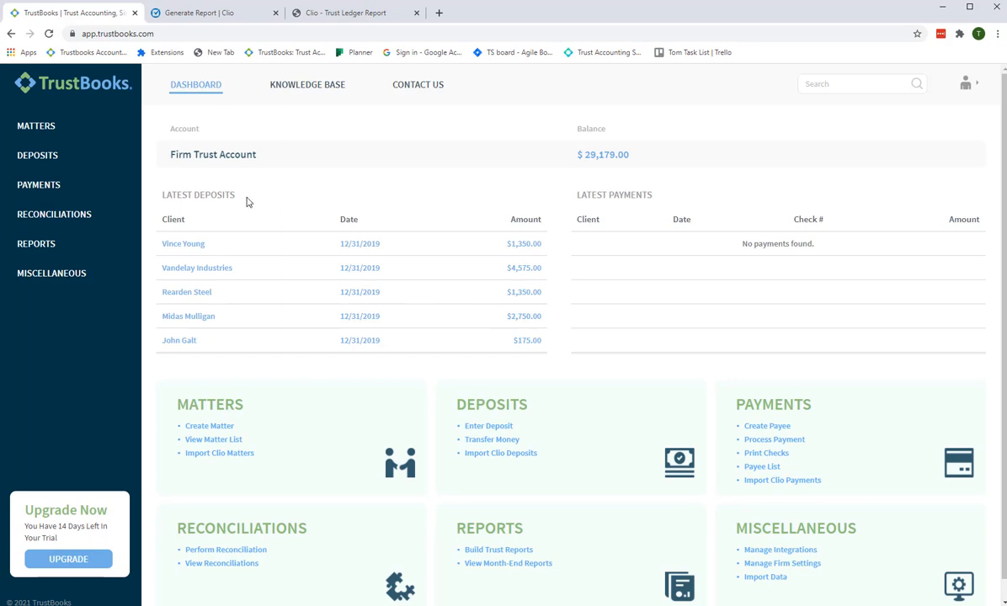